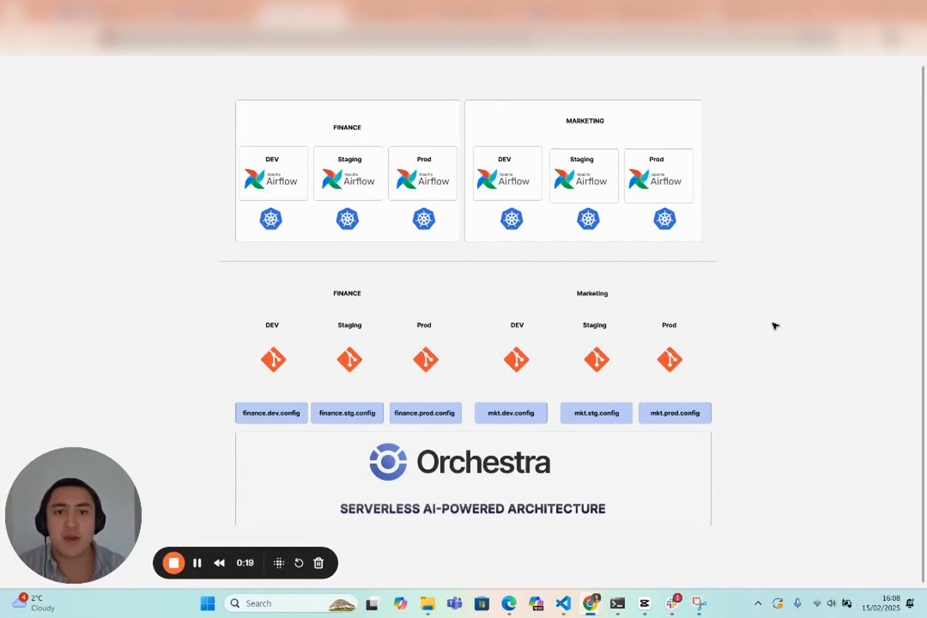
Examine the diagram comparing per-team Airflow deployments with Orchestra's config-based dev, staging and prod setup for Finance and Marketing.
{"action": "left_click_drag", "start_coordinate": [747, 250], "coordinate": [755, 338]}
{"action": "scroll", "coordinate": [363, 334], "scroll_direction": "up", "scroll_amount": 4}
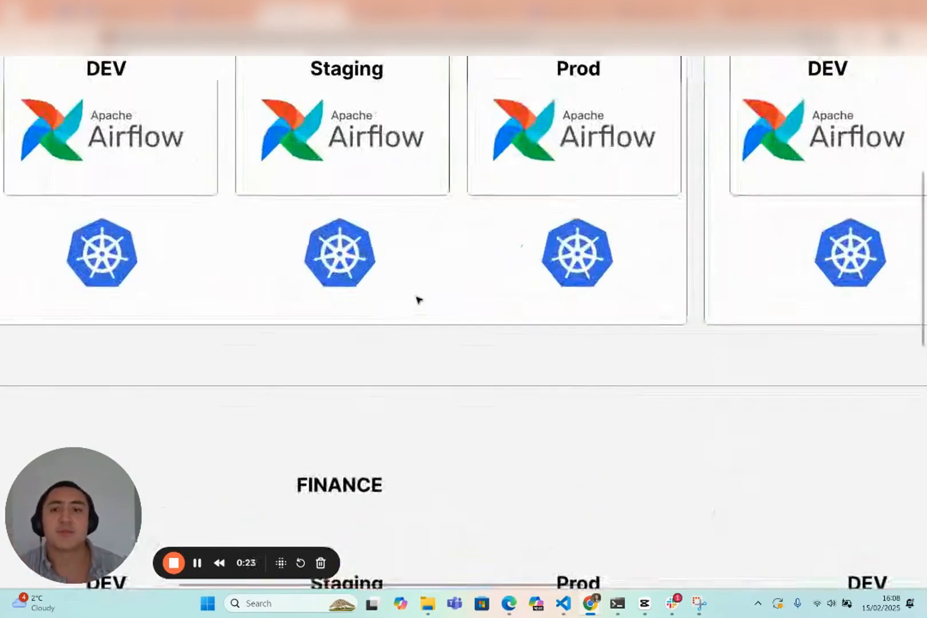
{"action": "scroll", "coordinate": [471, 399], "scroll_direction": "down", "scroll_amount": 1}
{"action": "left_click_drag", "start_coordinate": [433, 280], "coordinate": [570, 450]}
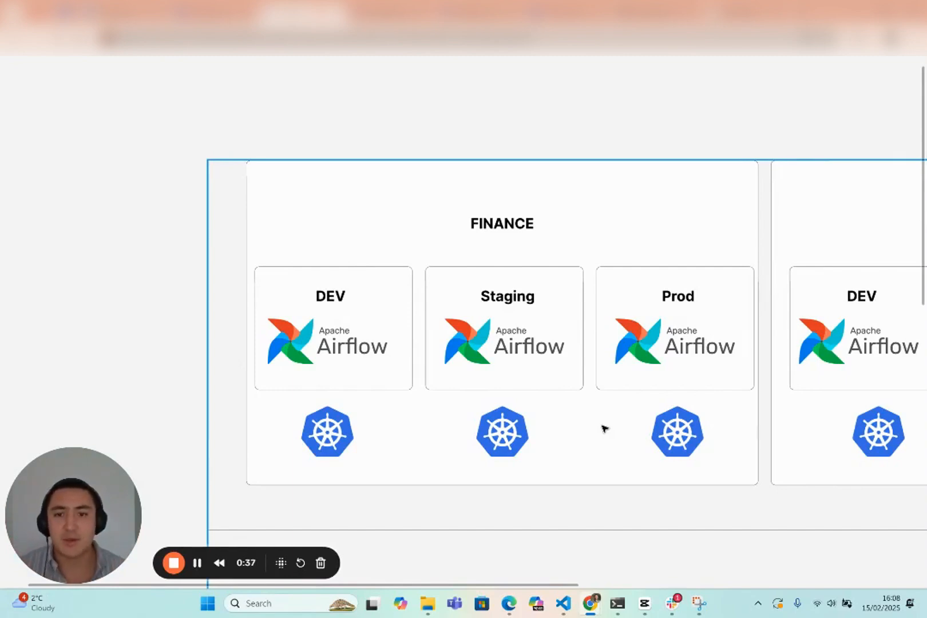
{"action": "left_click", "coordinate": [333, 433]}
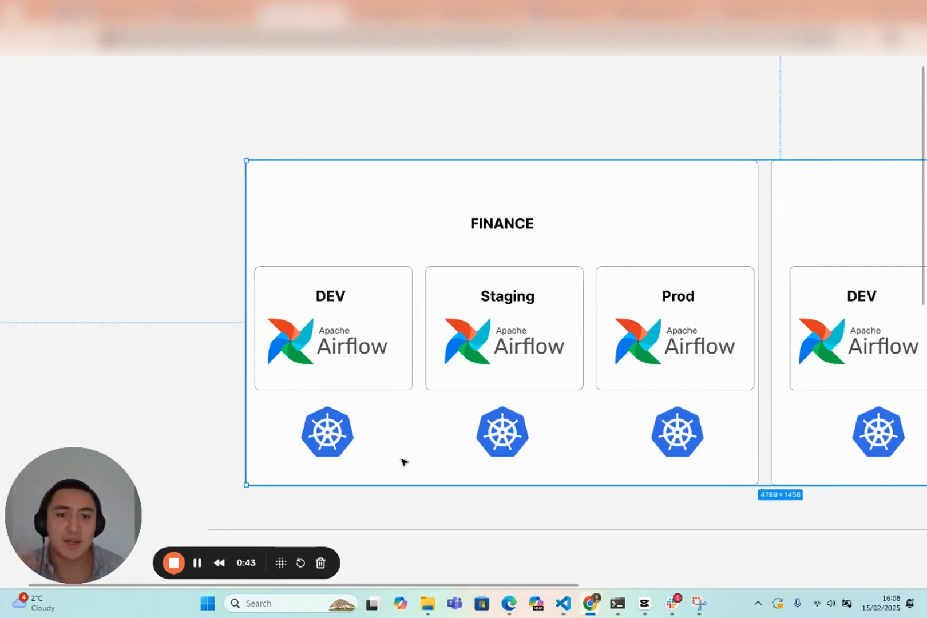
{"action": "left_click_drag", "start_coordinate": [664, 412], "coordinate": [479, 402]}
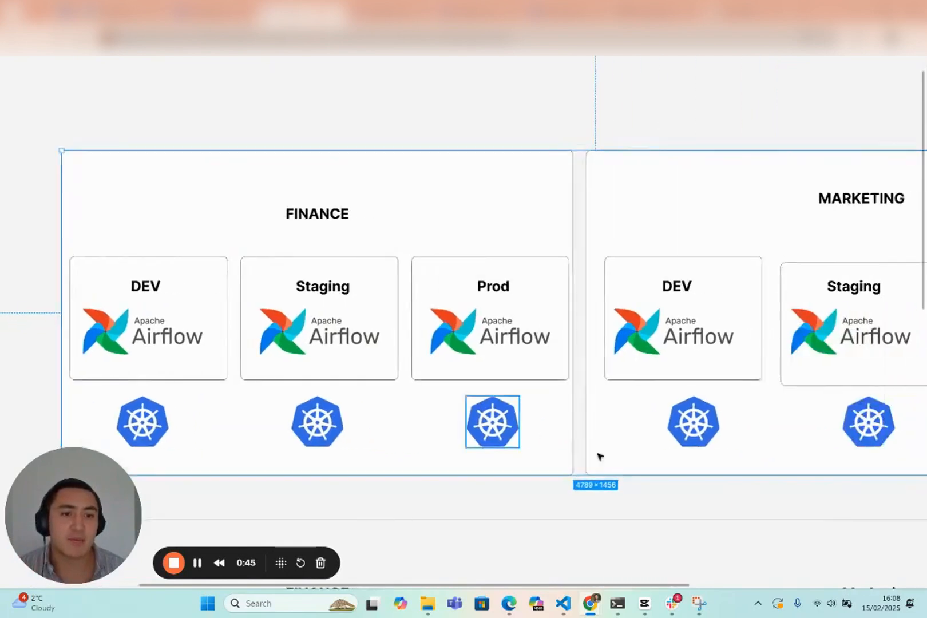
{"action": "scroll", "coordinate": [602, 457], "scroll_direction": "down", "scroll_amount": 2}
{"action": "left_click_drag", "start_coordinate": [617, 441], "coordinate": [567, 393]}
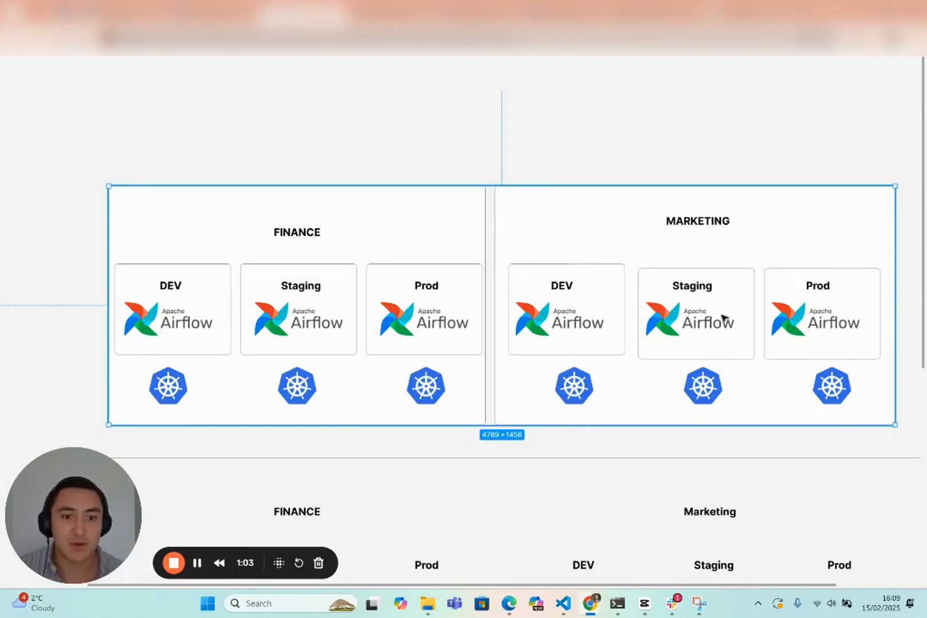
{"action": "scroll", "coordinate": [623, 478], "scroll_direction": "down", "scroll_amount": 7}
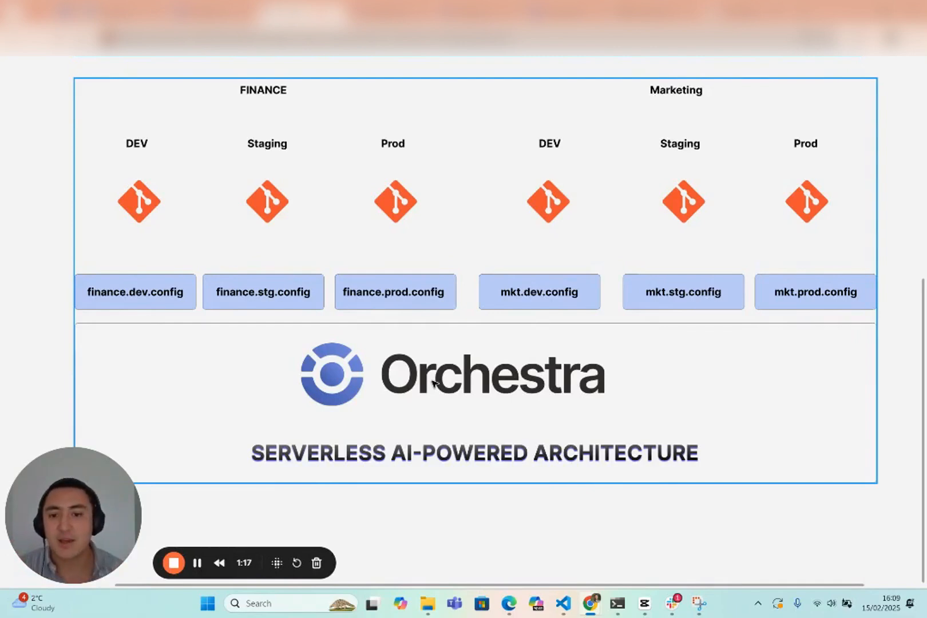
{"action": "left_click_drag", "start_coordinate": [461, 359], "coordinate": [495, 397]}
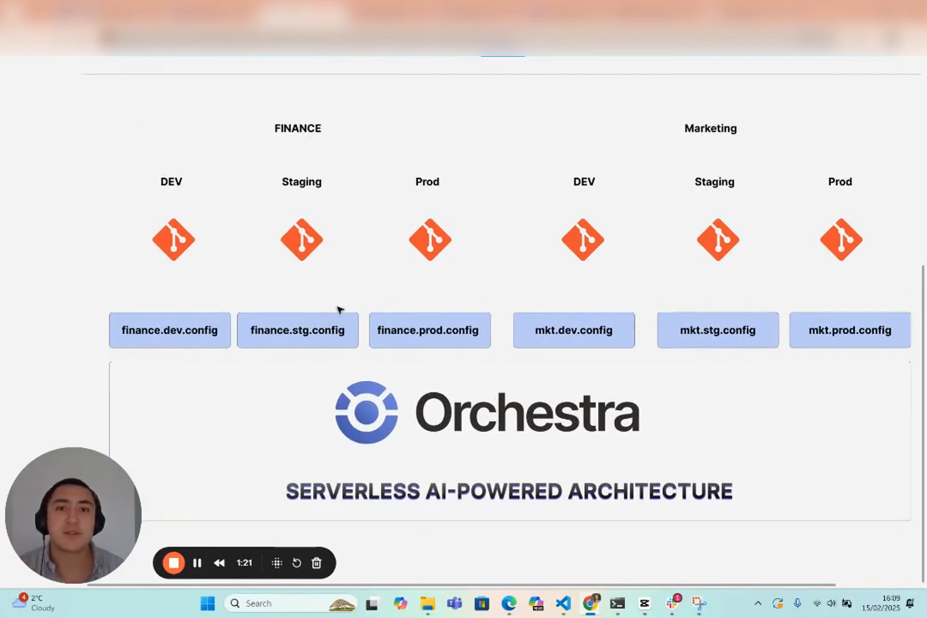
Switch to the Orchestra web app, list the environments and open the Production environment.
{"action": "left_click", "coordinate": [214, 14]}
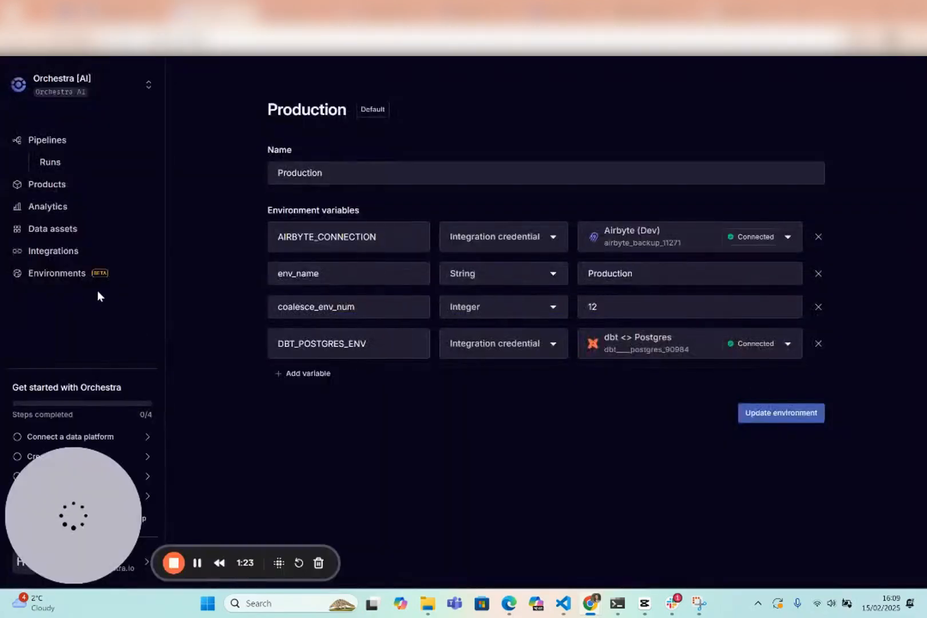
{"action": "left_click", "coordinate": [55, 274]}
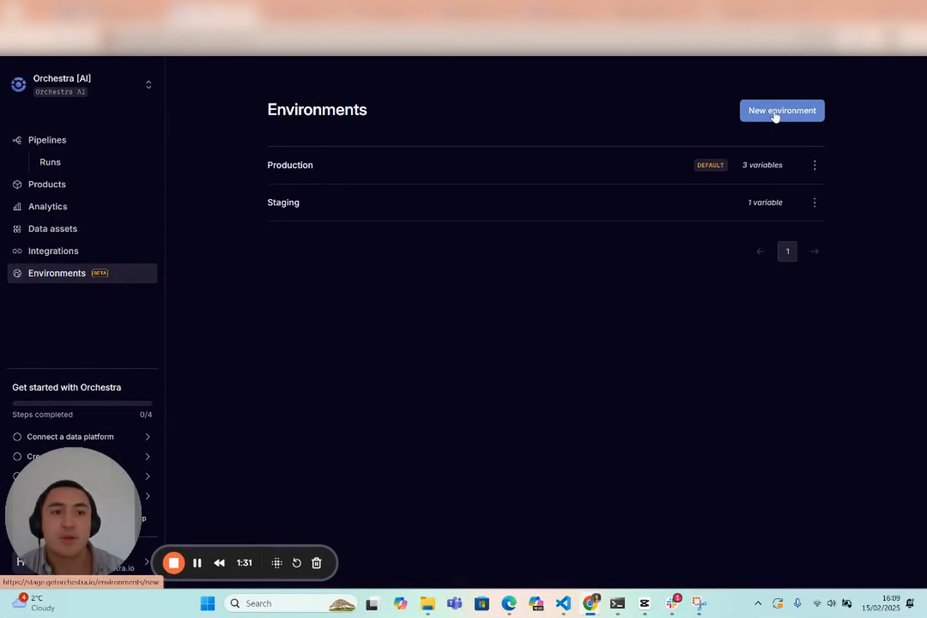
{"action": "left_click", "coordinate": [652, 164]}
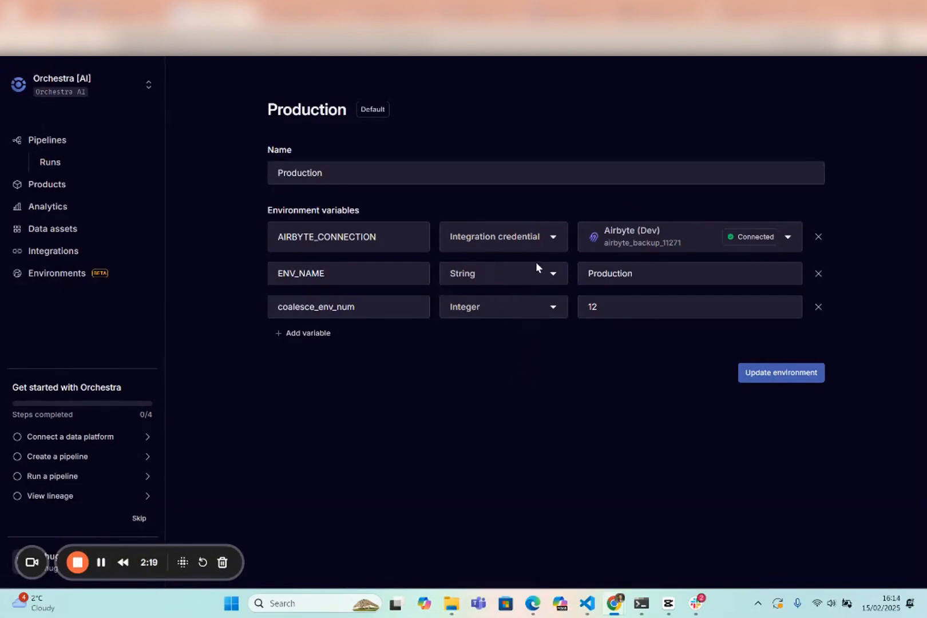
Examine the types and values available for Production's ENV_NAME and coalesce_env_num variables.
{"action": "left_click", "coordinate": [534, 276]}
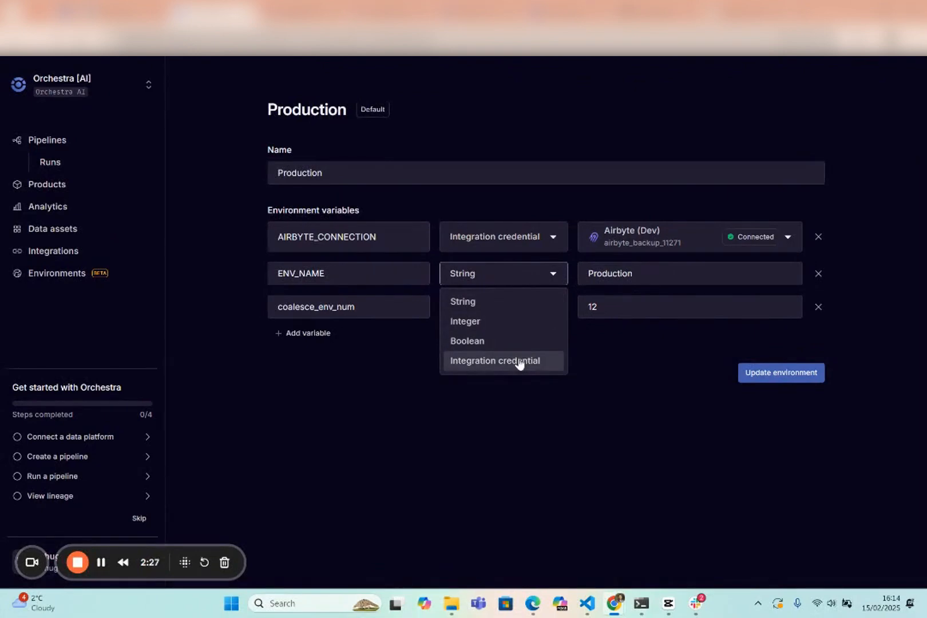
{"action": "left_click", "coordinate": [577, 373]}
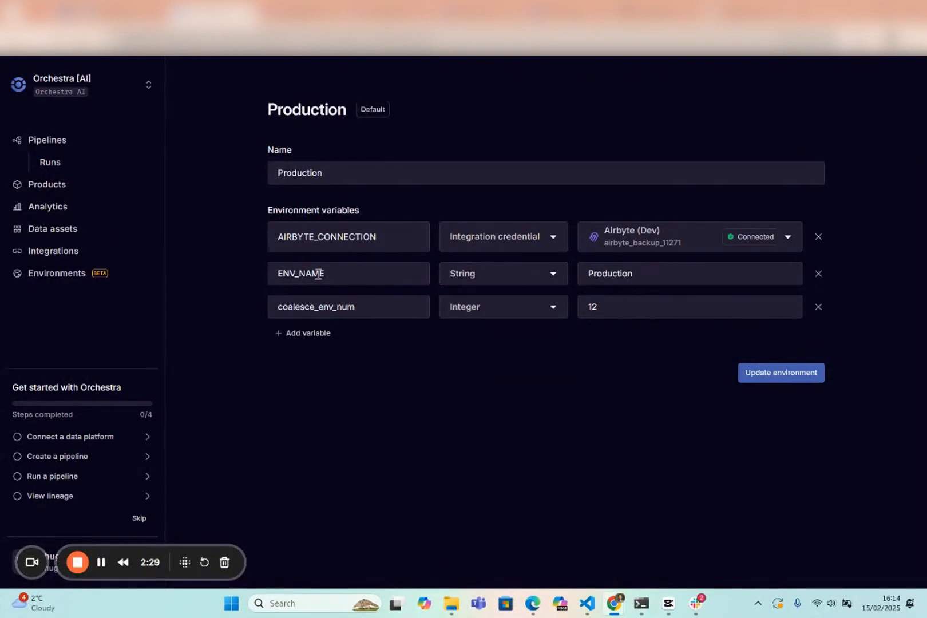
{"action": "left_click", "coordinate": [318, 274]}
{"action": "double_click", "coordinate": [318, 274]}
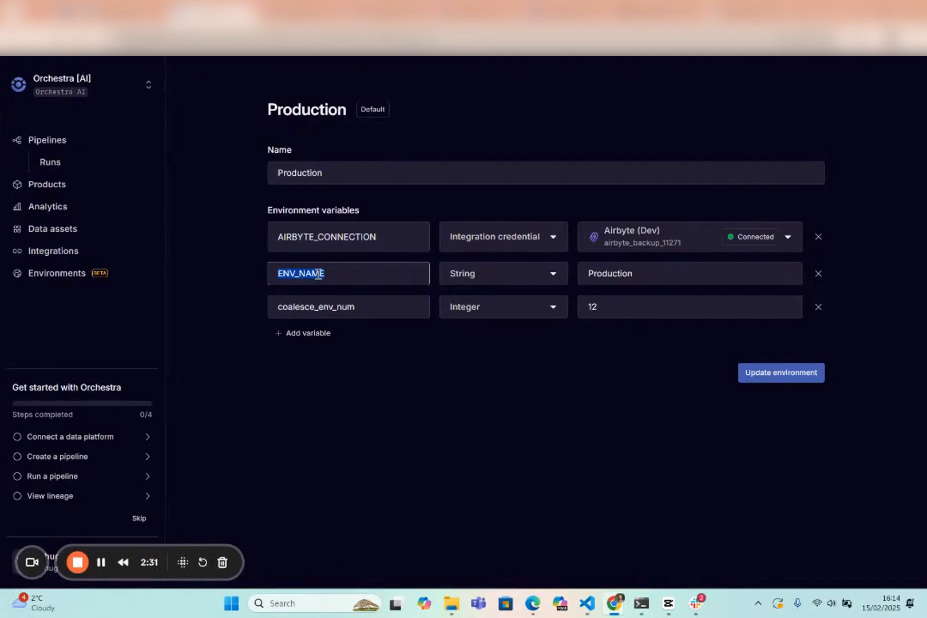
{"action": "left_click", "coordinate": [620, 274]}
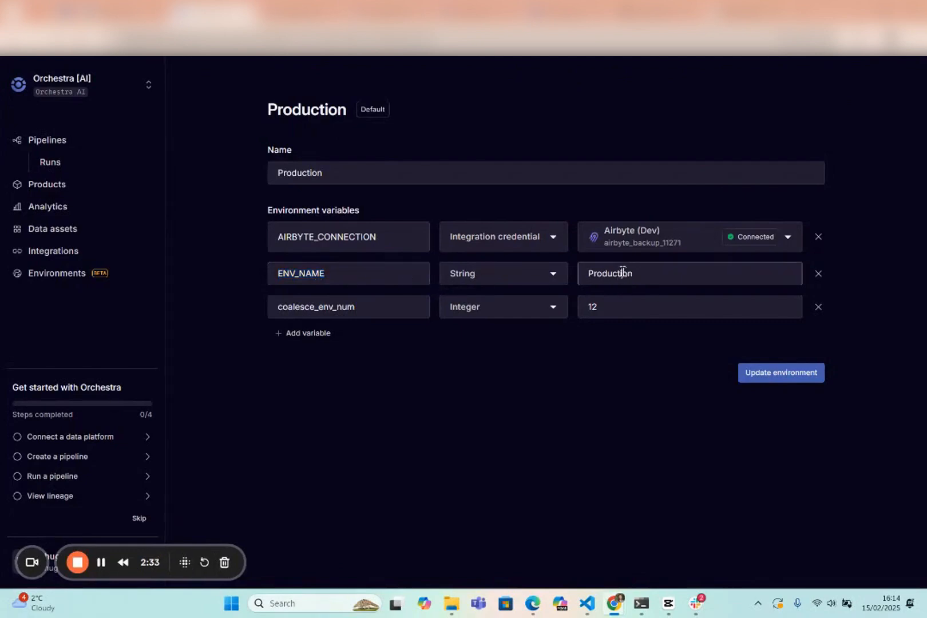
{"action": "double_click", "coordinate": [342, 309]}
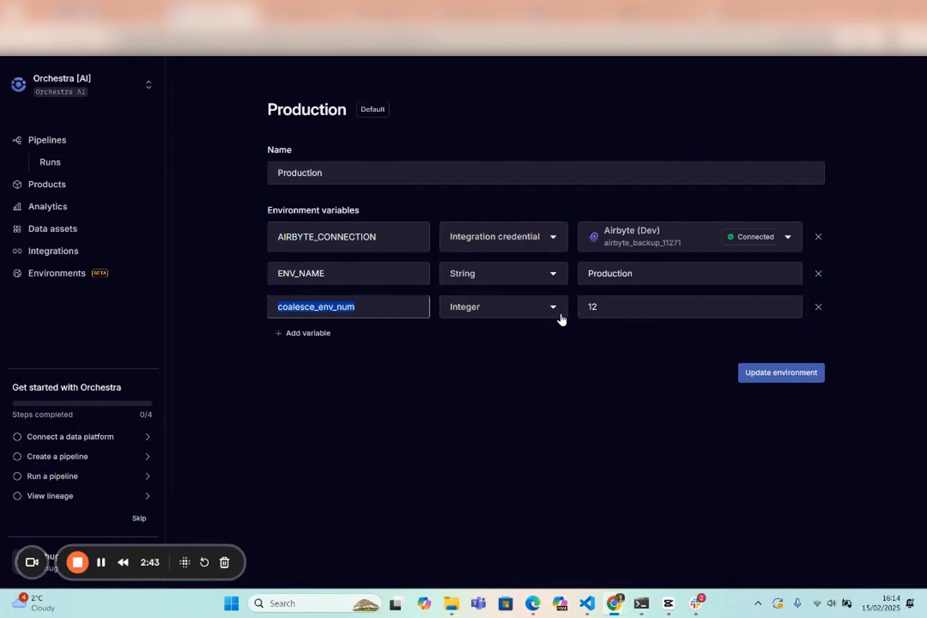
{"action": "left_click", "coordinate": [546, 315]}
{"action": "left_click", "coordinate": [634, 367]}
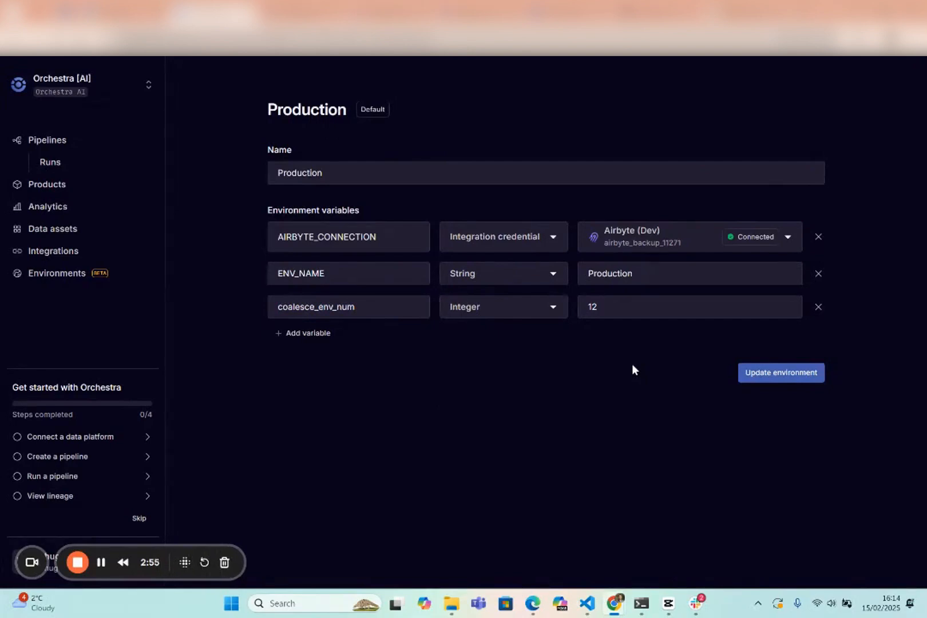
Assign the dbt <> Postgres credential to Production's AIRBYTE_CONNECTION variable, rename it DBT_CONNECTION and save the environment.
{"action": "left_click", "coordinate": [638, 236]}
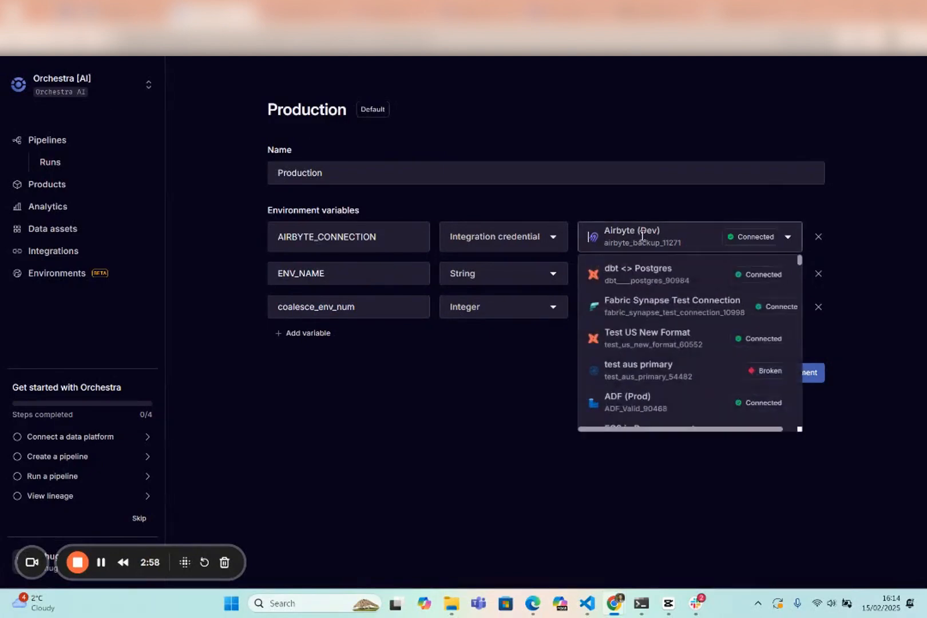
{"action": "left_click", "coordinate": [657, 269]}
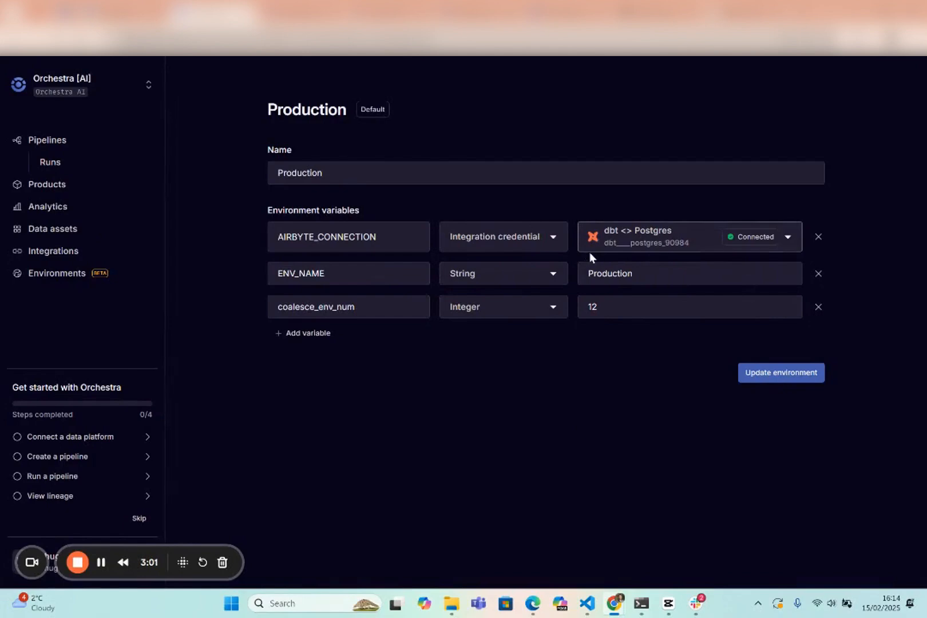
{"action": "left_click_drag", "start_coordinate": [324, 239], "coordinate": [233, 237]}
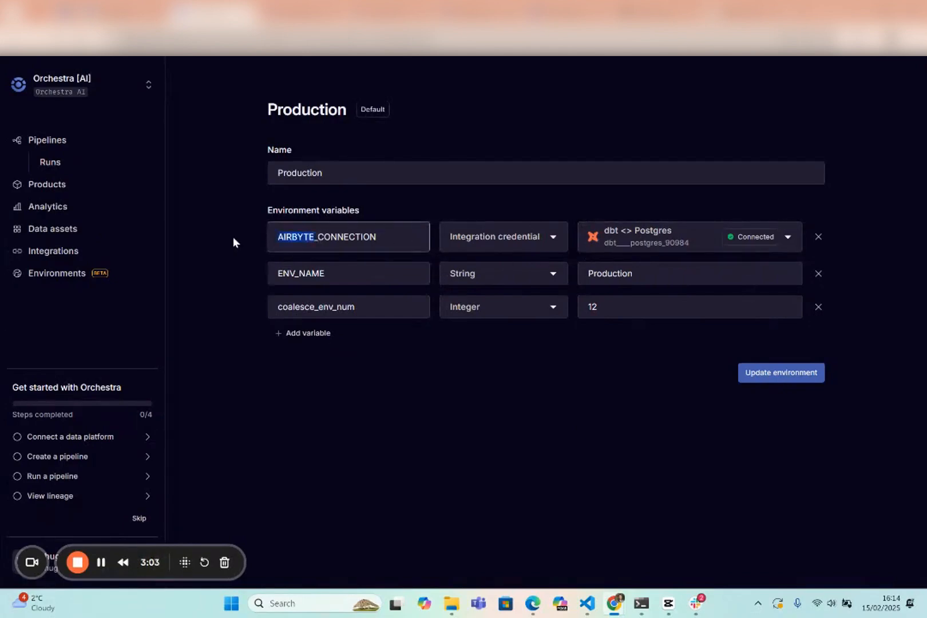
{"action": "type", "text": "DBT"}
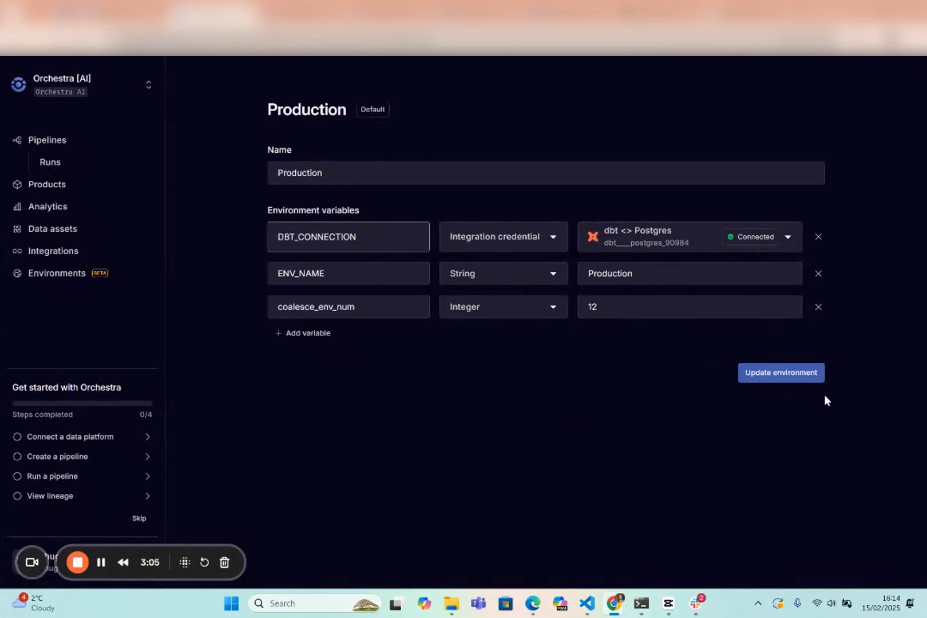
{"action": "left_click", "coordinate": [782, 376]}
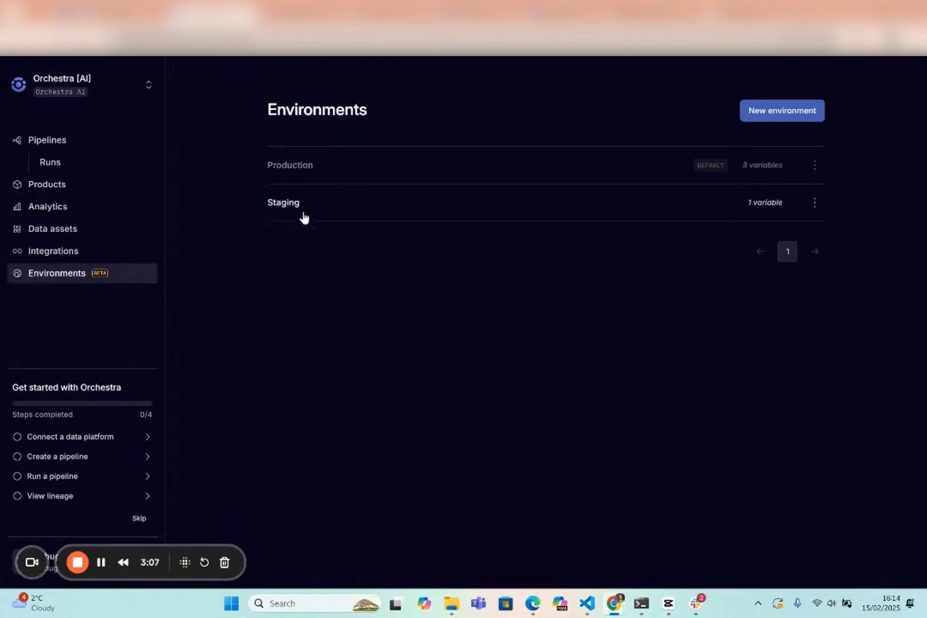
Reopen the Production environment, copy the variable name DBT_CONNECTION and save the environment.
{"action": "left_click", "coordinate": [306, 172]}
{"action": "left_click", "coordinate": [335, 248]}
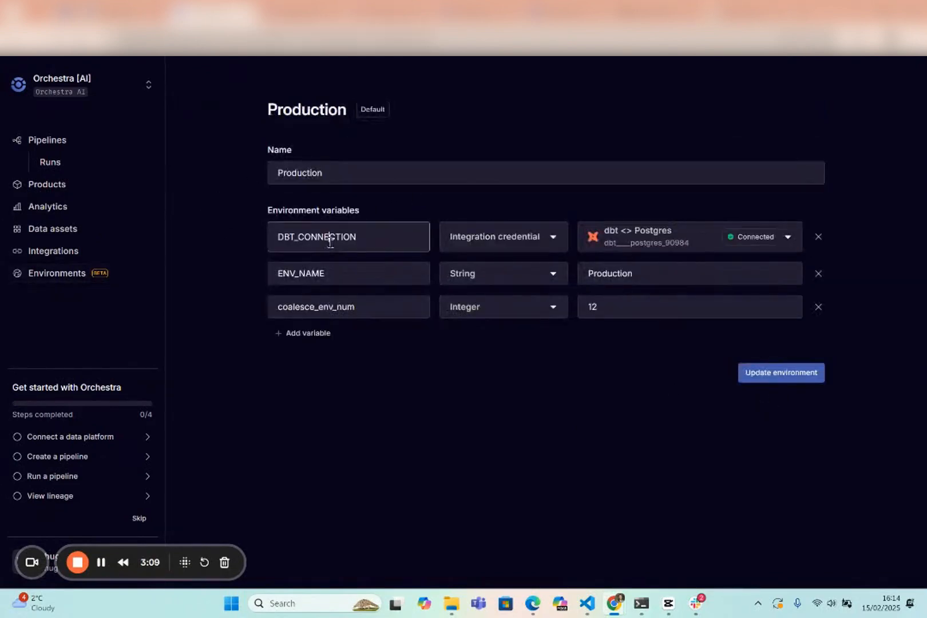
{"action": "double_click", "coordinate": [325, 244]}
{"action": "key", "text": "ctrl+c"}
{"action": "left_click", "coordinate": [752, 377]}
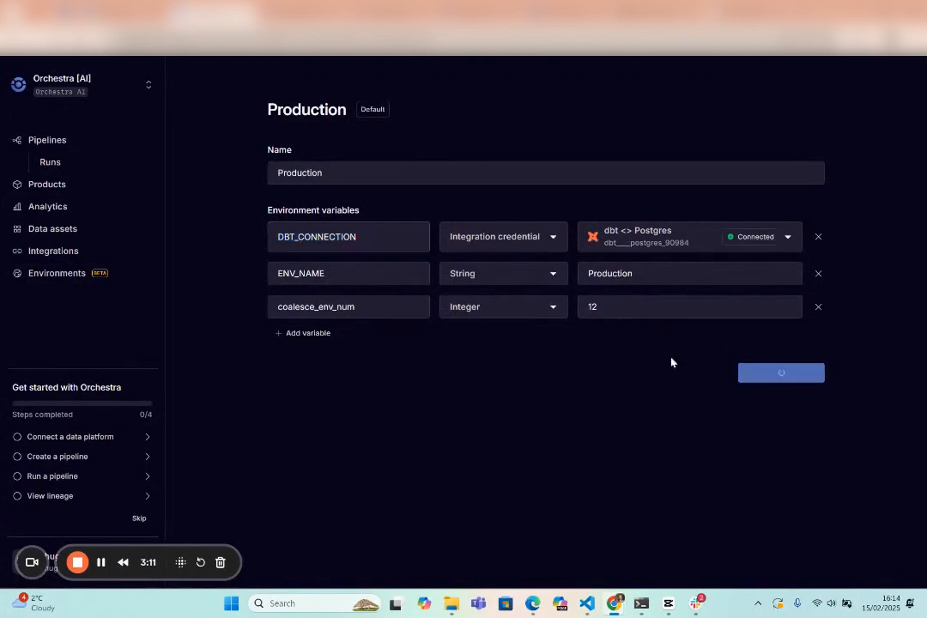
Add a variable named DBT_CONNECTION of type Integration credential to the Staging environment.
{"action": "left_click", "coordinate": [305, 208]}
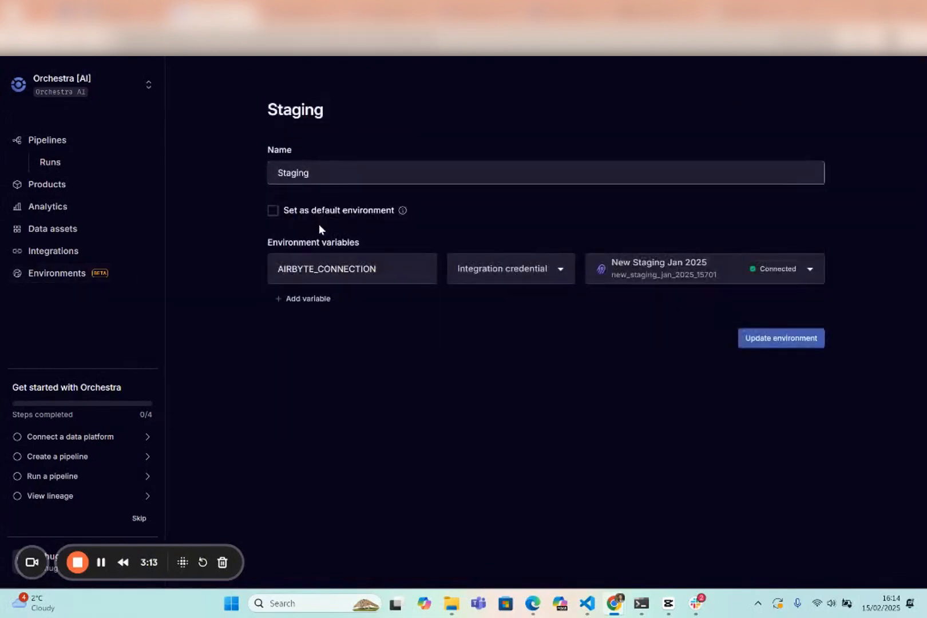
{"action": "left_click", "coordinate": [309, 298]}
{"action": "left_click", "coordinate": [311, 307]}
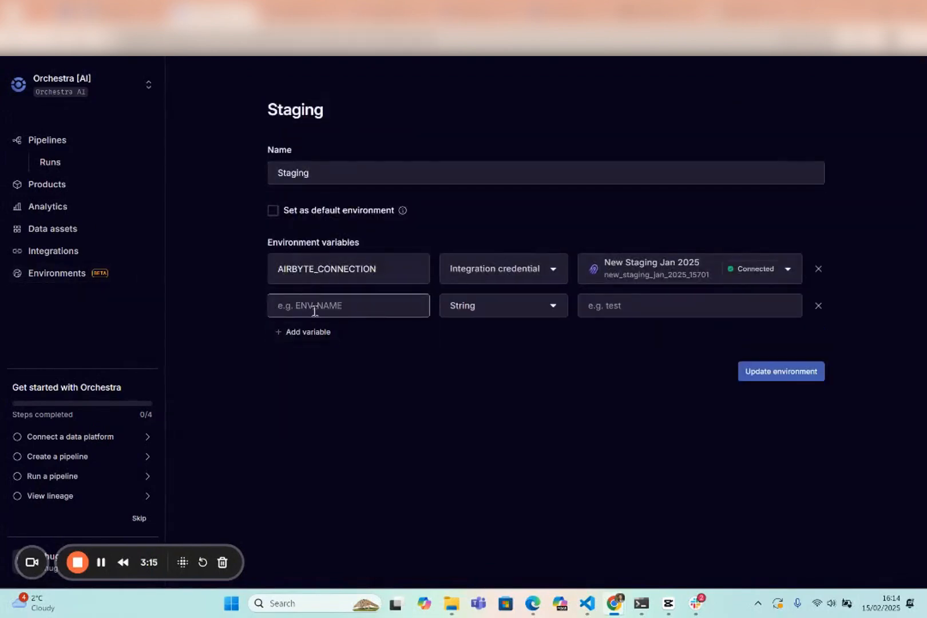
{"action": "key", "text": "ctrl+v"}
{"action": "left_click", "coordinate": [489, 313]}
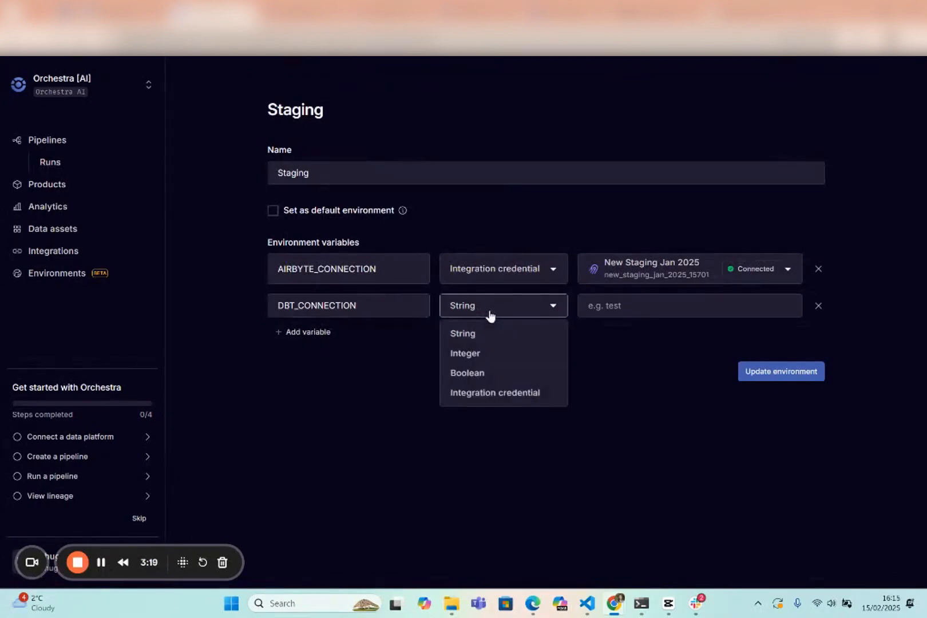
{"action": "left_click", "coordinate": [490, 393]}
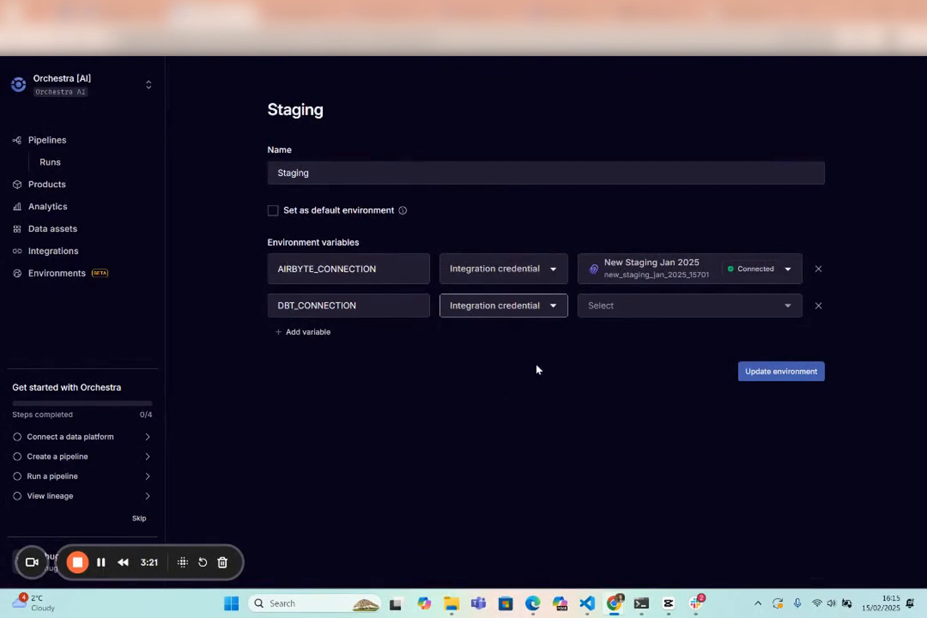
Assign the Test US New Format credential to Staging's DBT_CONNECTION variable and save the environment.
{"action": "left_click", "coordinate": [650, 304]}
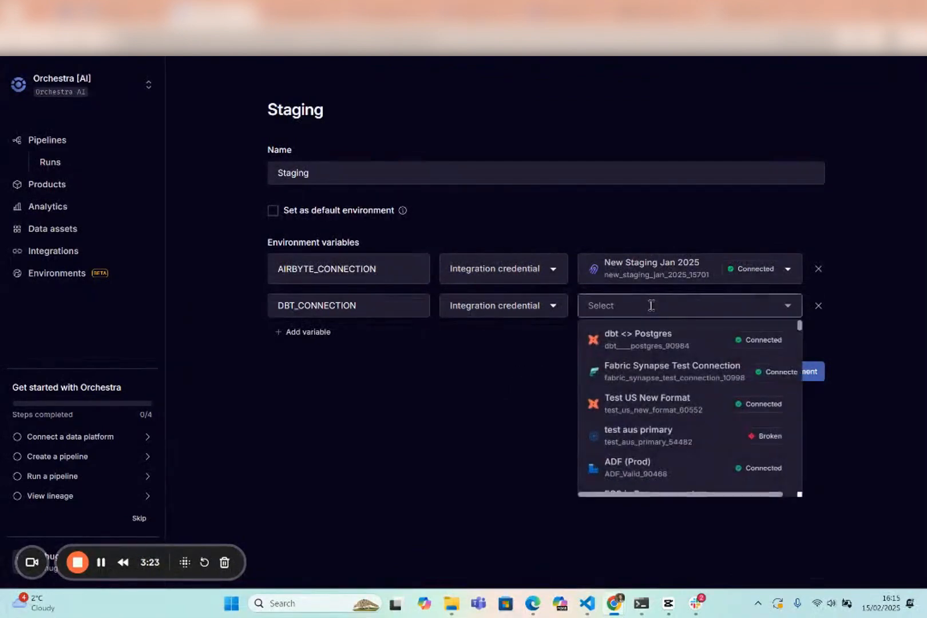
{"action": "scroll", "coordinate": [666, 409], "scroll_direction": "down", "scroll_amount": 5}
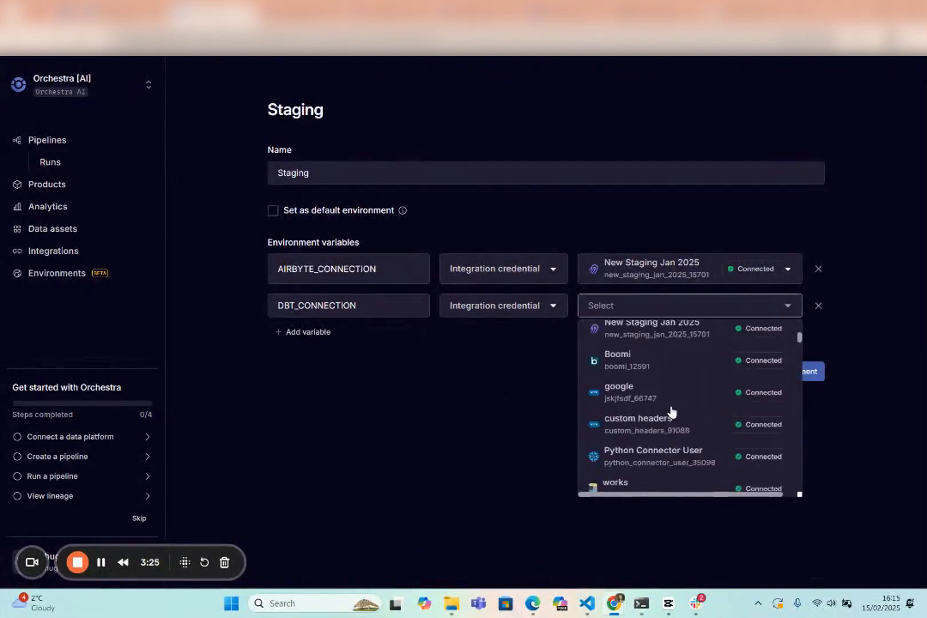
{"action": "scroll", "coordinate": [671, 411], "scroll_direction": "down", "scroll_amount": 4}
{"action": "scroll", "coordinate": [718, 413], "scroll_direction": "up", "scroll_amount": 1}
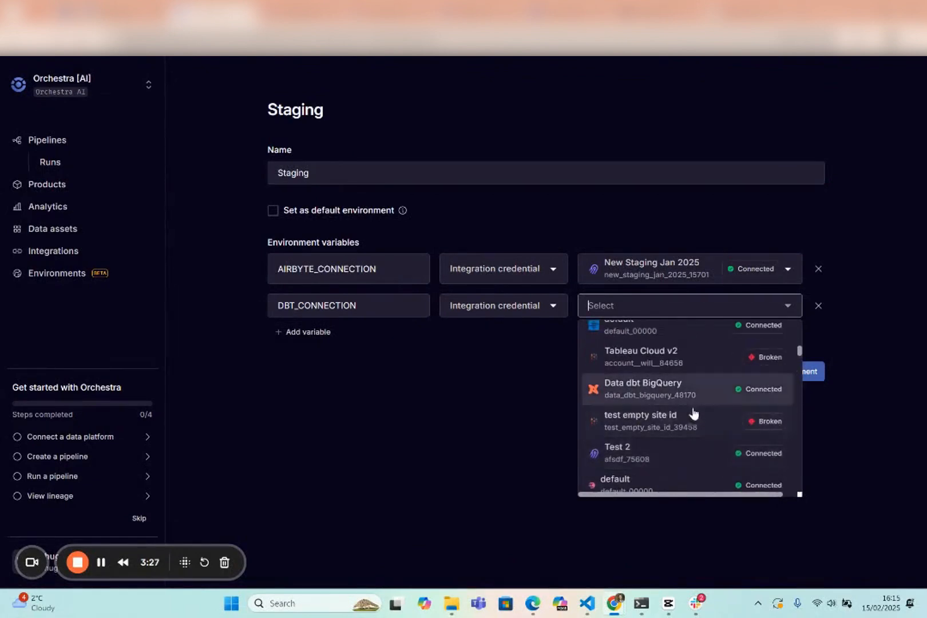
{"action": "scroll", "coordinate": [672, 400], "scroll_direction": "up", "scroll_amount": 2}
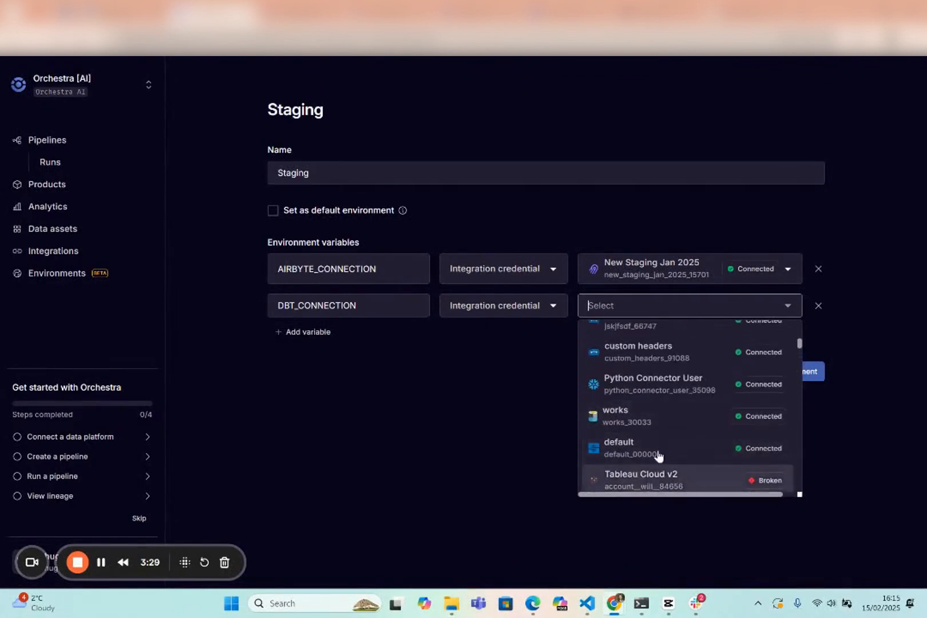
{"action": "scroll", "coordinate": [687, 454], "scroll_direction": "down", "scroll_amount": 2}
{"action": "scroll", "coordinate": [692, 457], "scroll_direction": "up", "scroll_amount": 8}
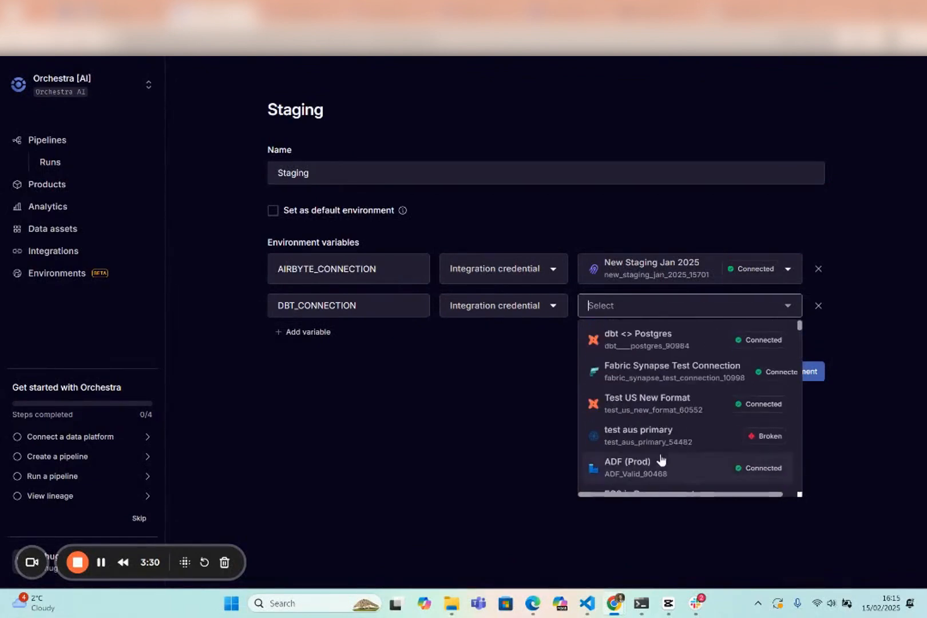
{"action": "left_click", "coordinate": [668, 411]}
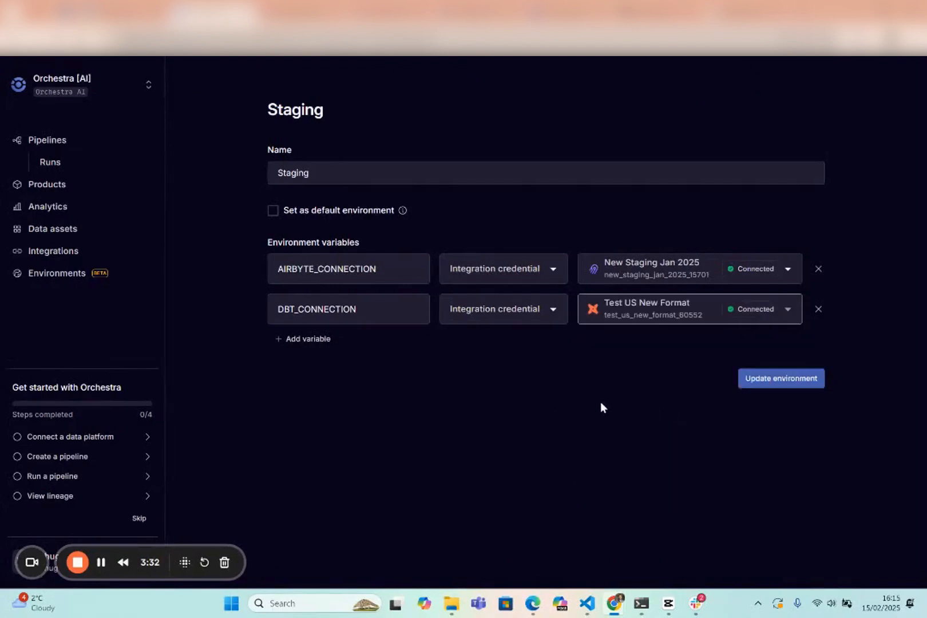
{"action": "left_click", "coordinate": [781, 378]}
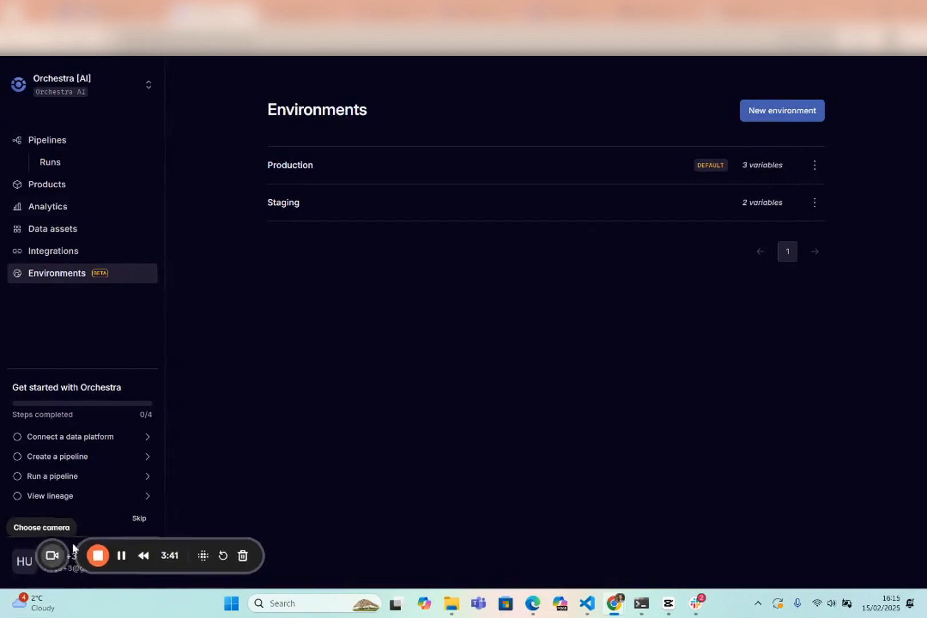
Open the profile settings of the signed-in account.
{"action": "left_click_drag", "start_coordinate": [73, 548], "coordinate": [280, 516]}
{"action": "left_click", "coordinate": [140, 567]}
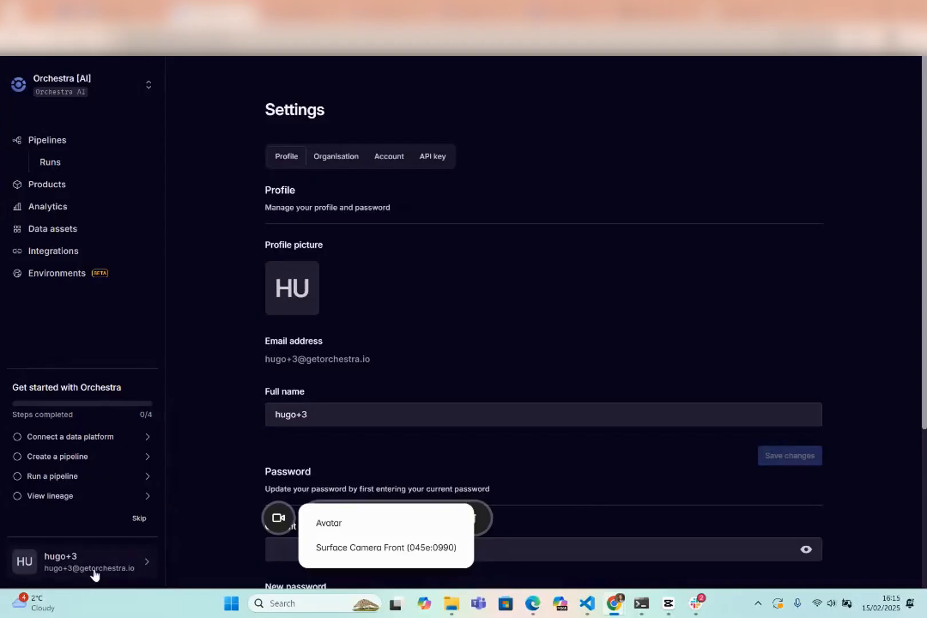
Open the Team management page and list the team's groups.
{"action": "left_click", "coordinate": [93, 575]}
{"action": "left_click", "coordinate": [201, 476]}
{"action": "left_click_drag", "start_coordinate": [276, 523], "coordinate": [29, 556]}
{"action": "left_click", "coordinate": [84, 541]}
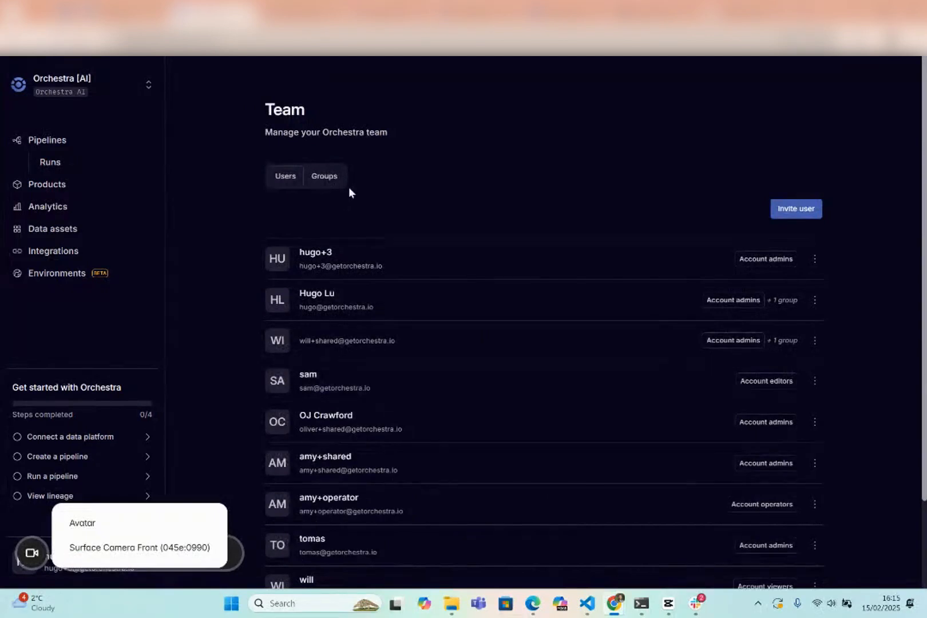
{"action": "left_click", "coordinate": [318, 180]}
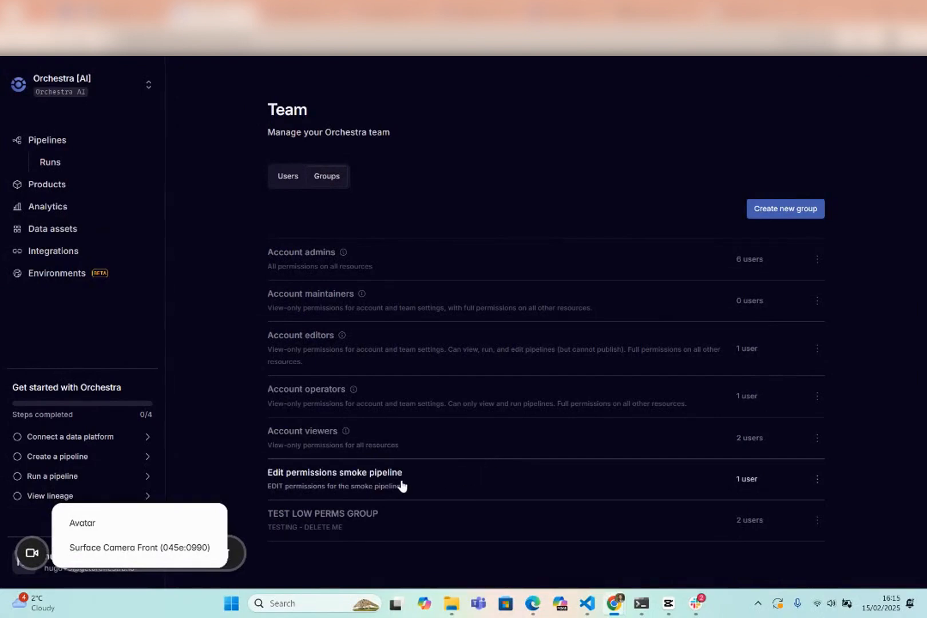
Review the permissions of the Account viewers group and return to the group list.
{"action": "left_click", "coordinate": [374, 445]}
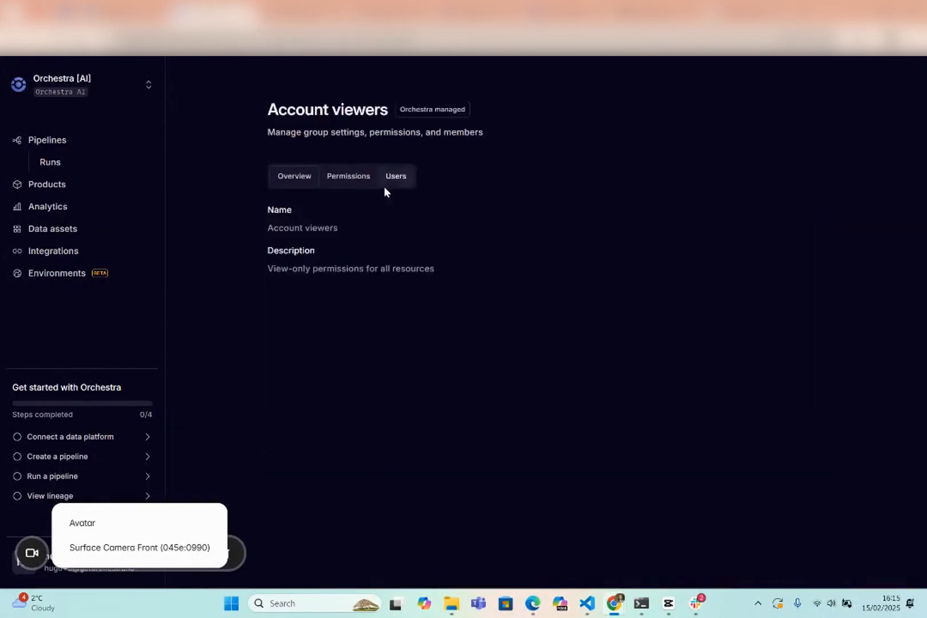
{"action": "left_click", "coordinate": [349, 176]}
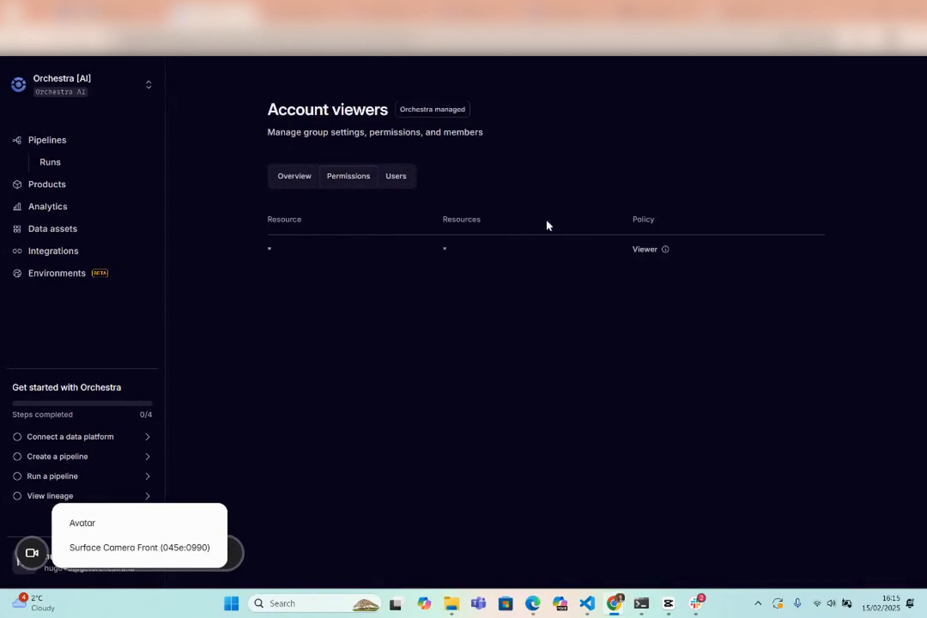
{"action": "key", "text": "alt+Left"}
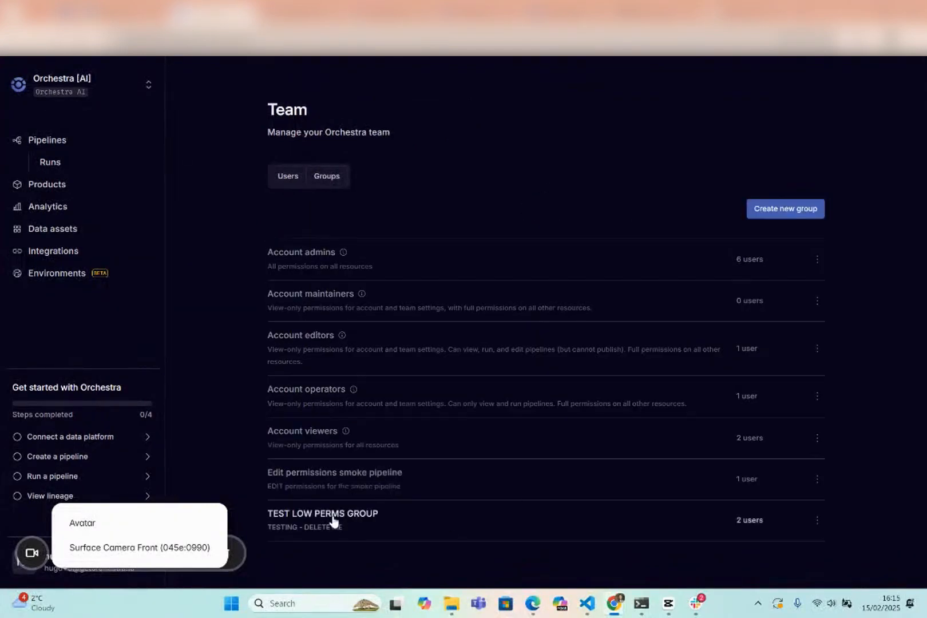
Start a new permission for TEST LOW PERMS GROUP with resource type Environments and list the available policies.
{"action": "left_click", "coordinate": [354, 521]}
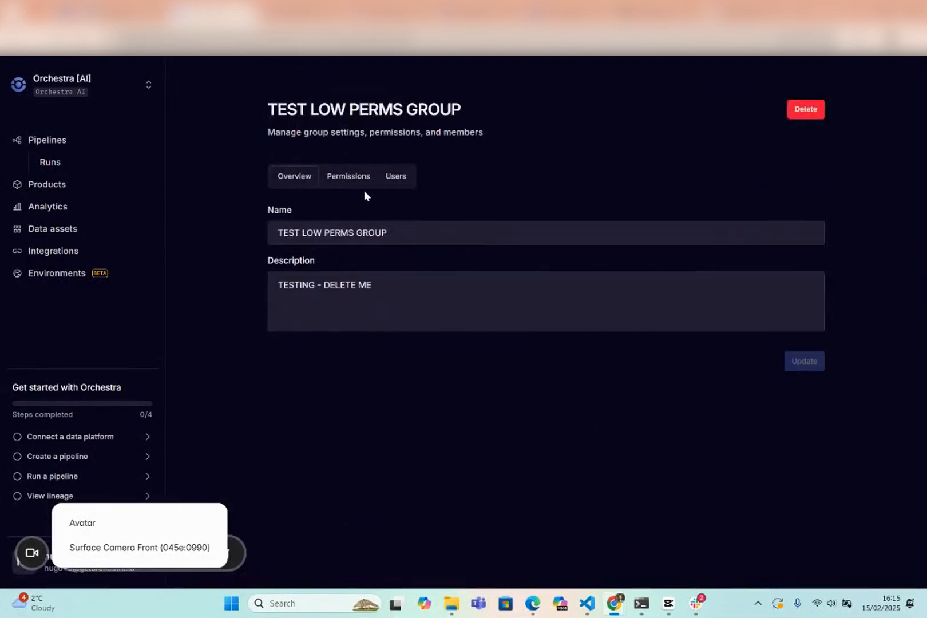
{"action": "left_click", "coordinate": [339, 178]}
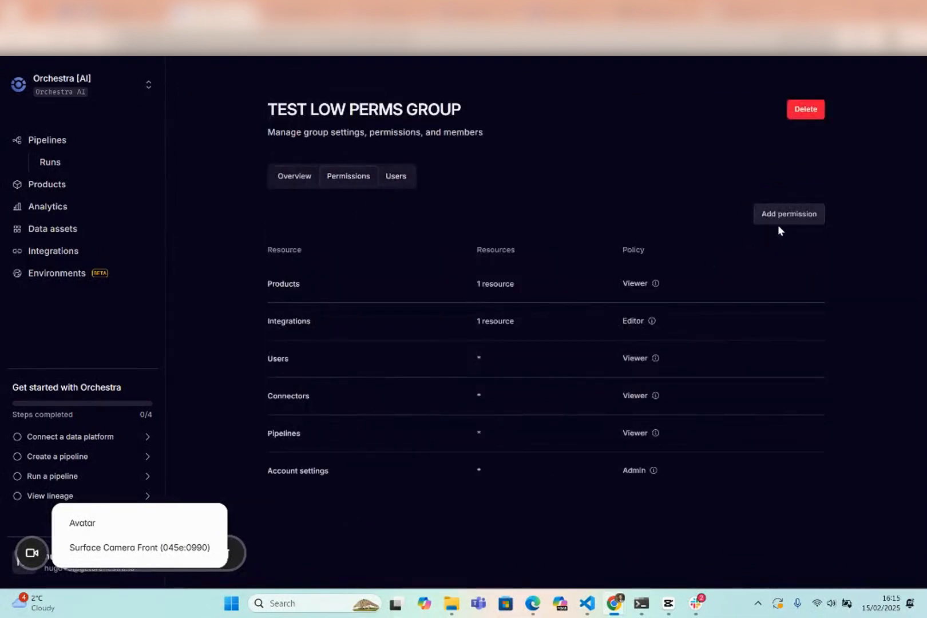
{"action": "left_click", "coordinate": [798, 218]}
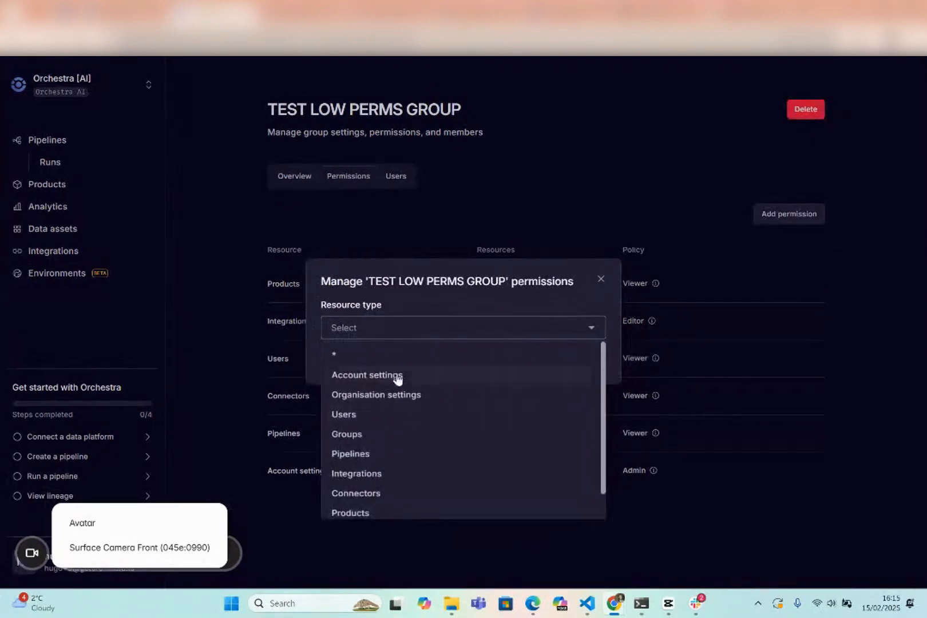
{"action": "scroll", "coordinate": [406, 457], "scroll_direction": "down", "scroll_amount": 1}
{"action": "left_click", "coordinate": [386, 505]}
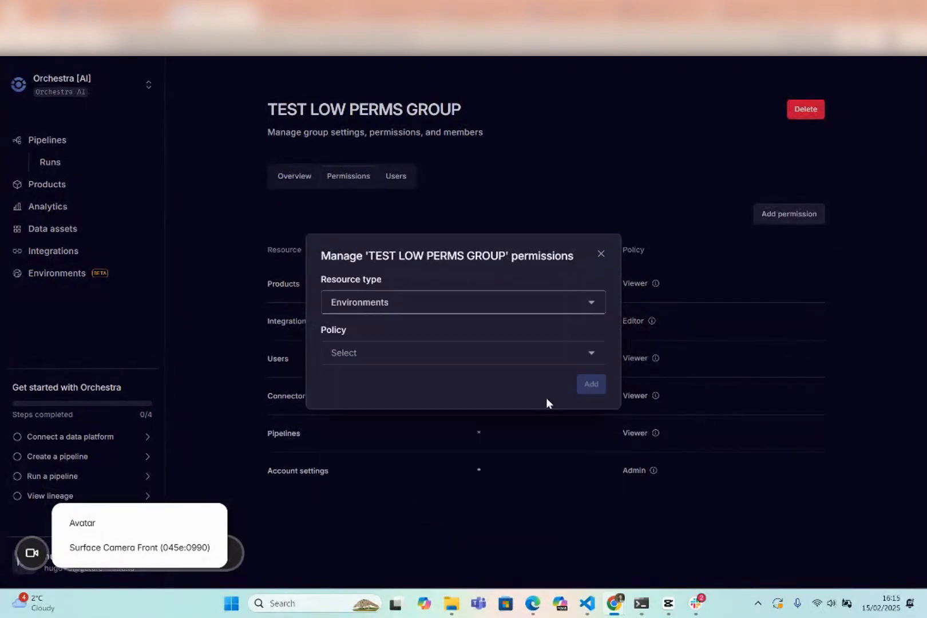
{"action": "left_click", "coordinate": [360, 359]}
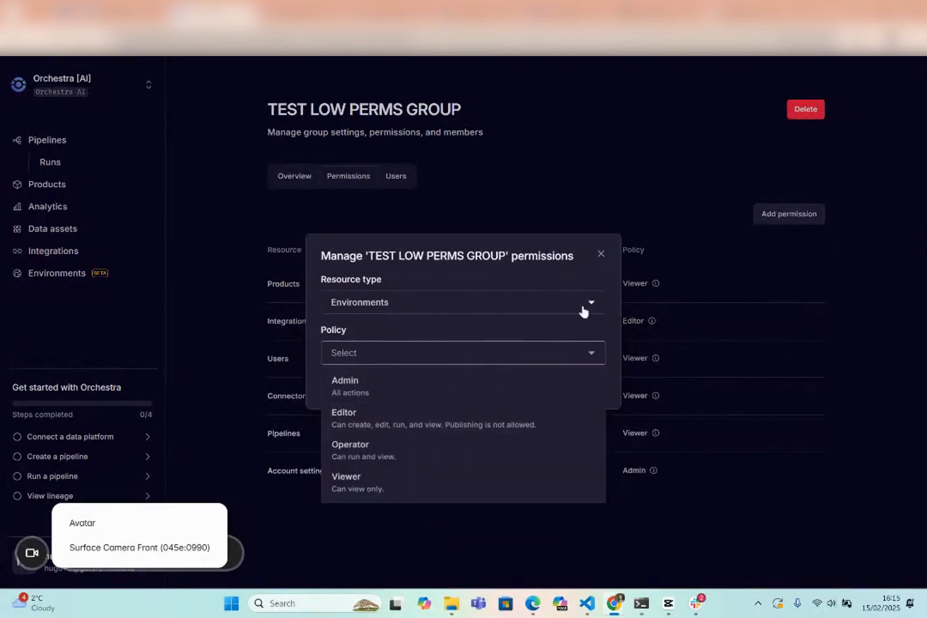
Review the Finance and Marketing configs in the architecture diagram, return to Orchestra and dismiss the unsaved permission.
{"action": "left_click", "coordinate": [303, 14]}
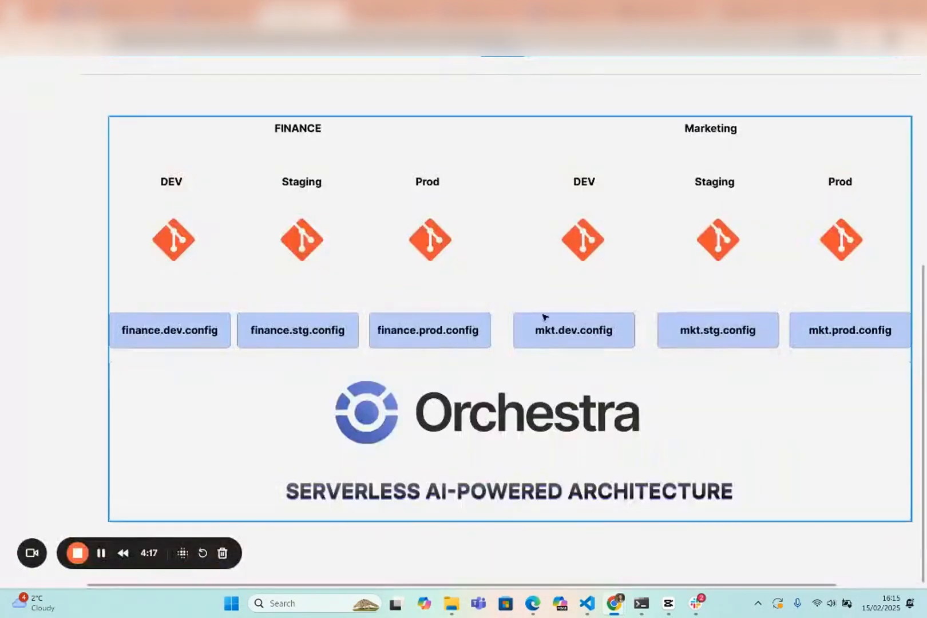
{"action": "left_click_drag", "start_coordinate": [621, 275], "coordinate": [548, 286]}
{"action": "left_click", "coordinate": [233, 14]}
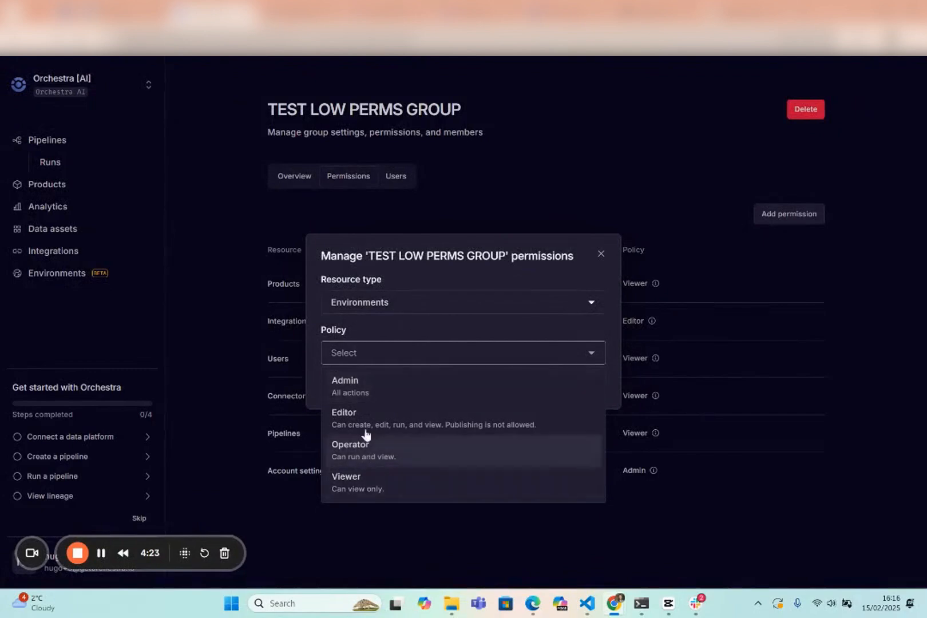
{"action": "left_click", "coordinate": [242, 211]}
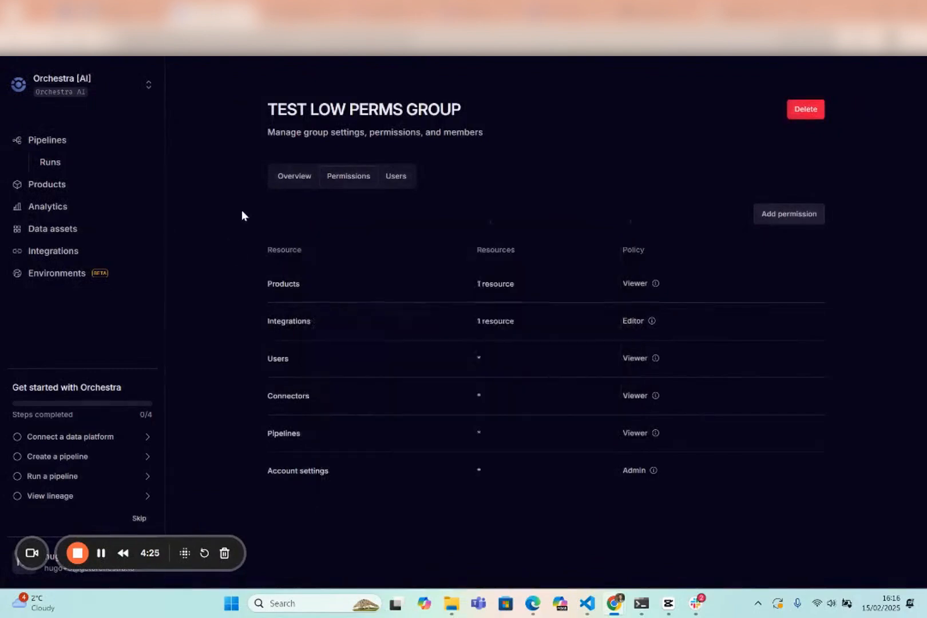
Search the pipelines for "dbt" and open the latest version of the TEST: dbt pipeline for editing.
{"action": "left_click", "coordinate": [84, 149]}
{"action": "left_click", "coordinate": [716, 117]}
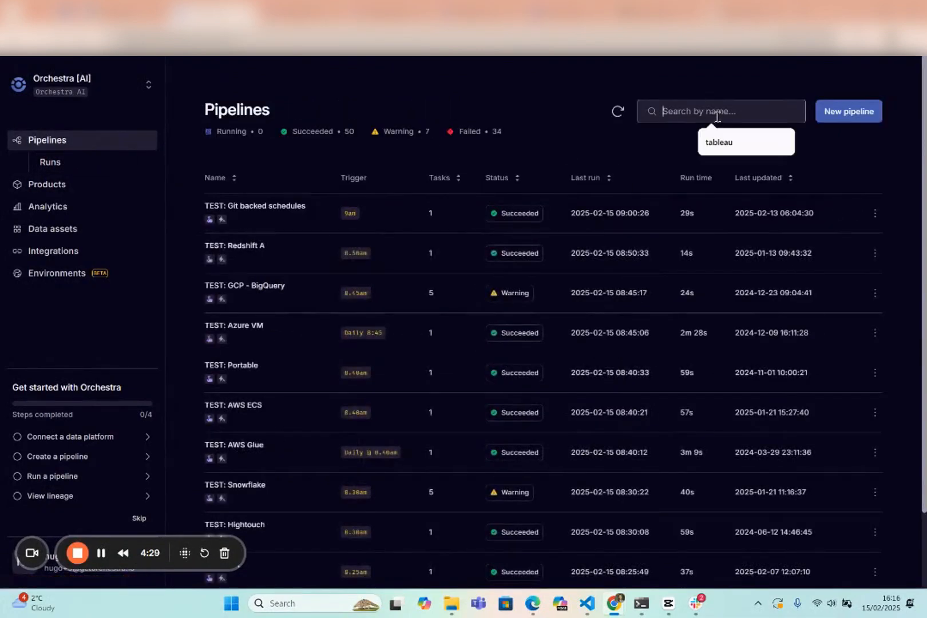
{"action": "type", "text": "dbt"}
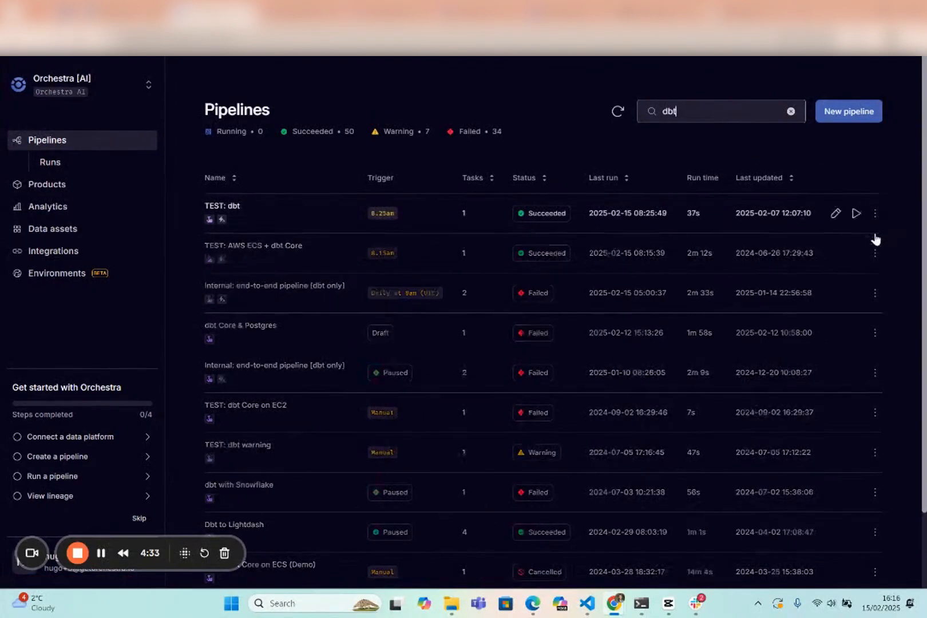
{"action": "left_click", "coordinate": [833, 213]}
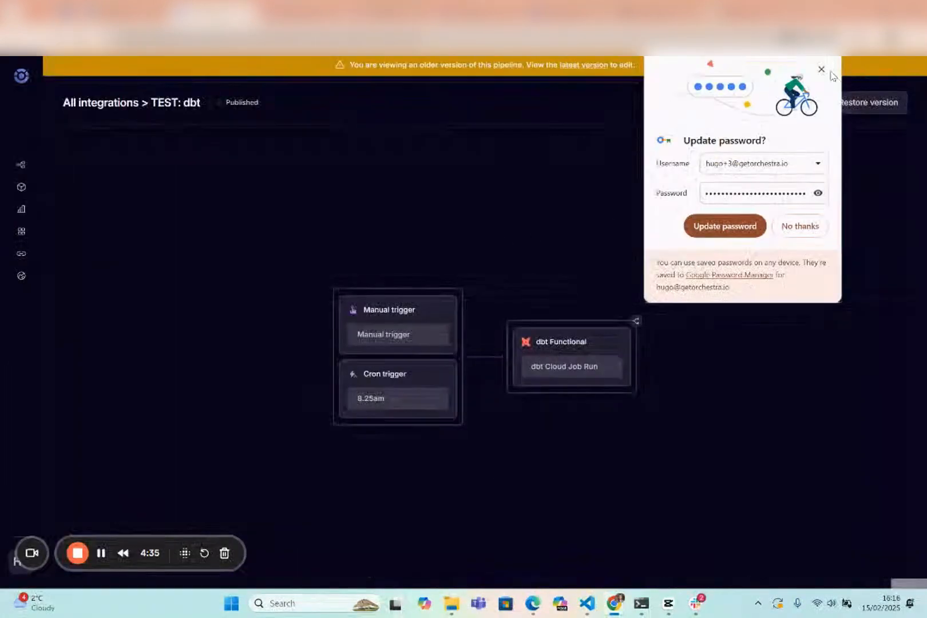
{"action": "left_click", "coordinate": [822, 70]}
{"action": "left_click", "coordinate": [583, 65]}
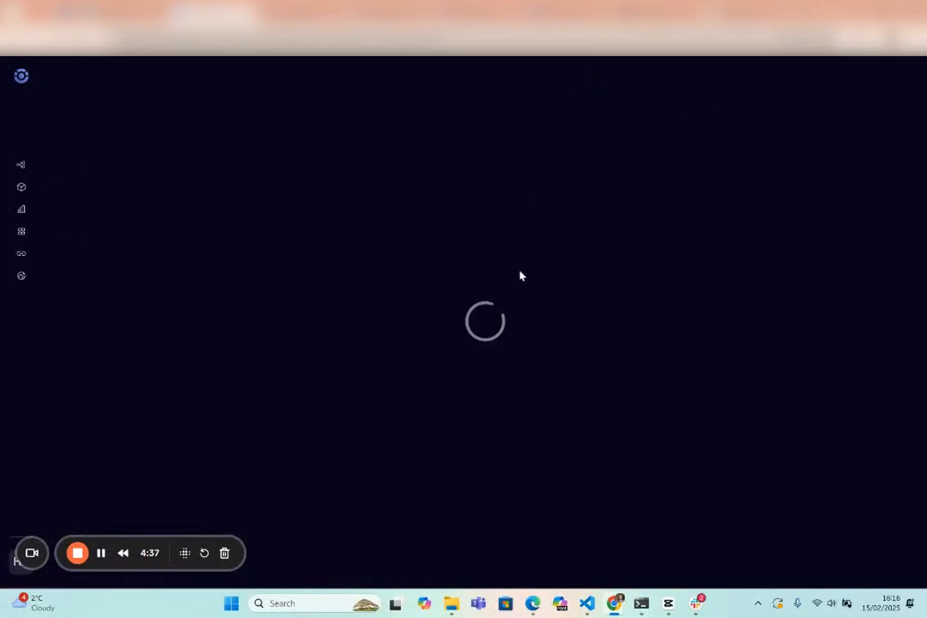
{"action": "left_click", "coordinate": [527, 319]}
{"action": "mouse_move", "coordinate": [251, 377]}
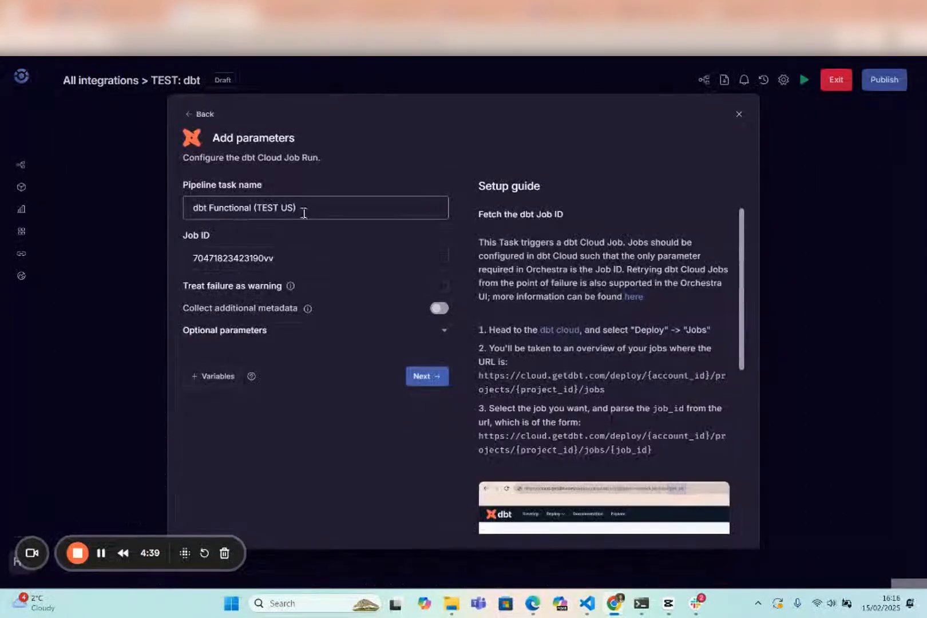
{"action": "left_click", "coordinate": [216, 331]}
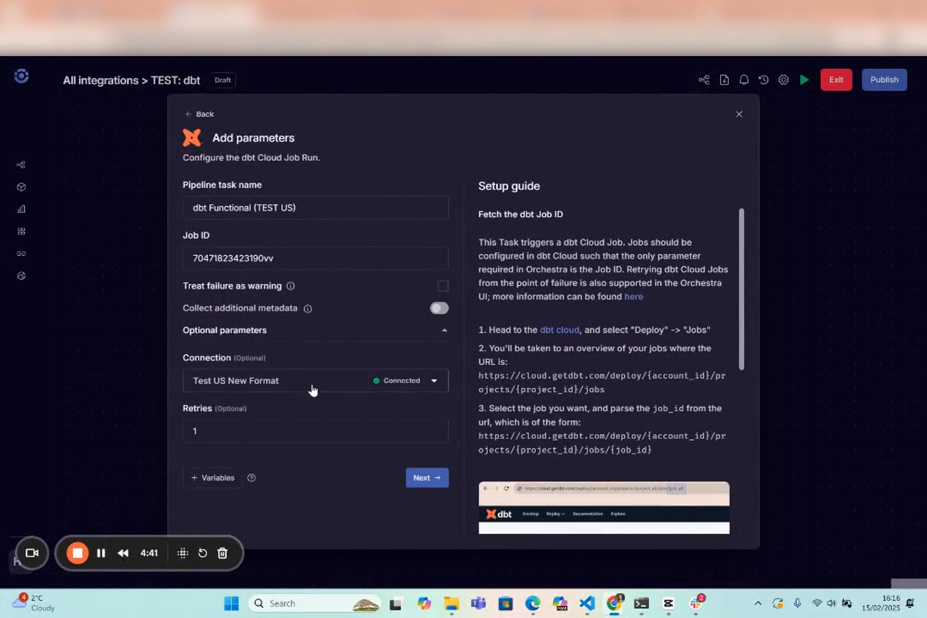
{"action": "left_click", "coordinate": [310, 389]}
{"action": "scroll", "coordinate": [320, 478], "scroll_direction": "down", "scroll_amount": 1}
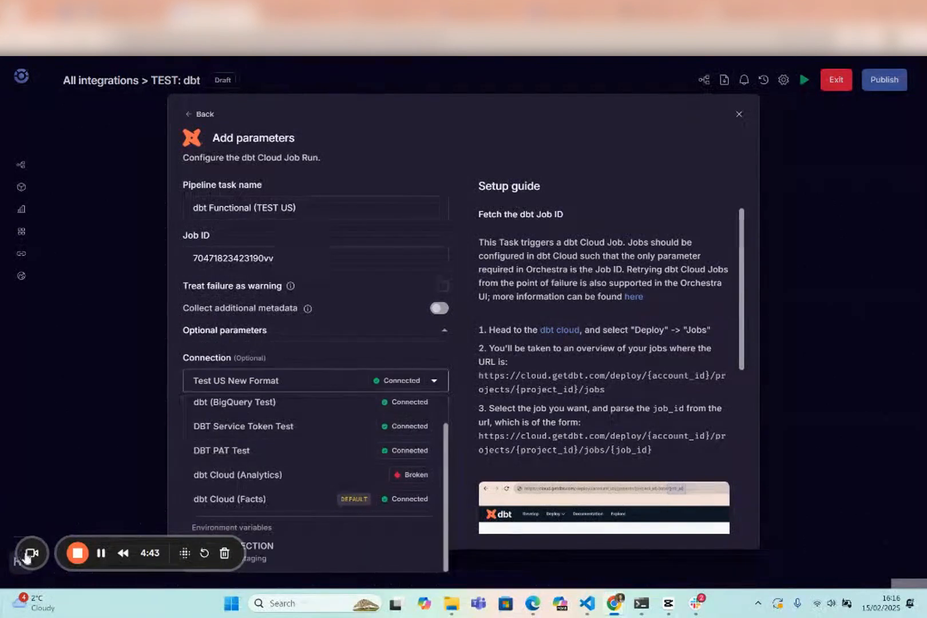
{"action": "left_click_drag", "start_coordinate": [29, 554], "coordinate": [41, 150]}
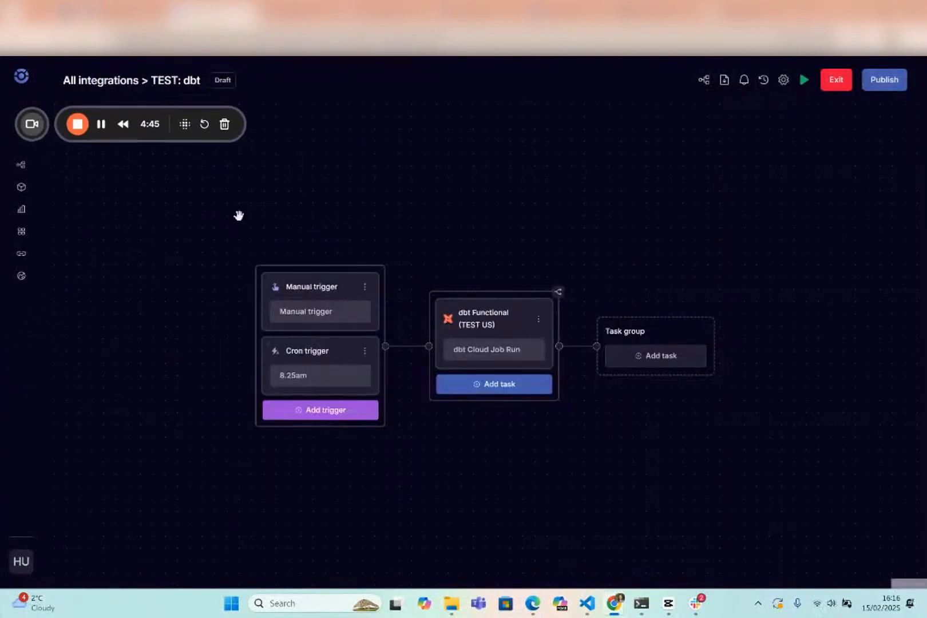
Set the connection of the dbt Functional (TEST US) task to the DBT_CONNECTION environment variable.
{"action": "left_click", "coordinate": [527, 318]}
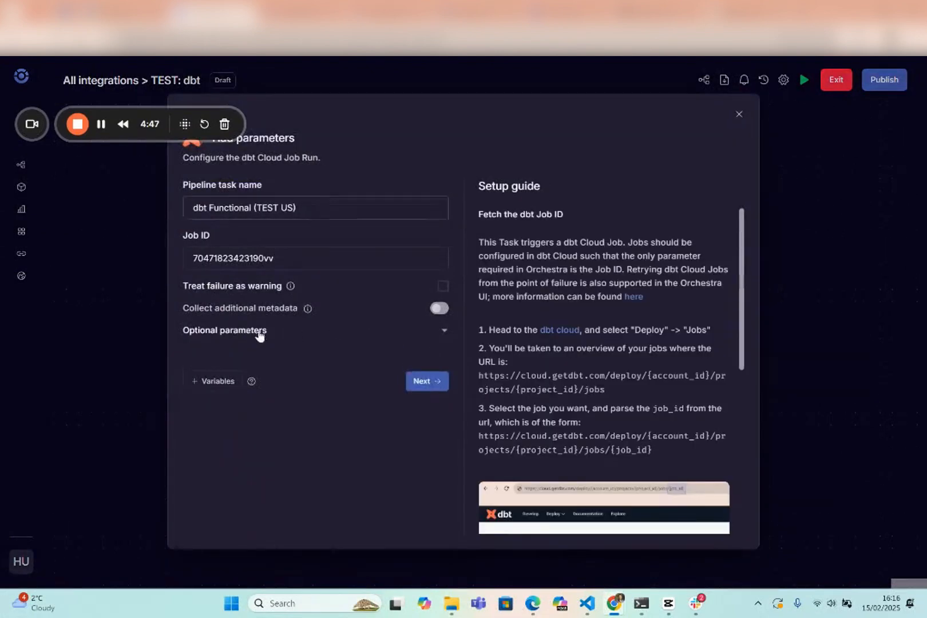
{"action": "left_click", "coordinate": [259, 331]}
{"action": "left_click", "coordinate": [279, 383]}
{"action": "scroll", "coordinate": [303, 503], "scroll_direction": "down", "scroll_amount": 1}
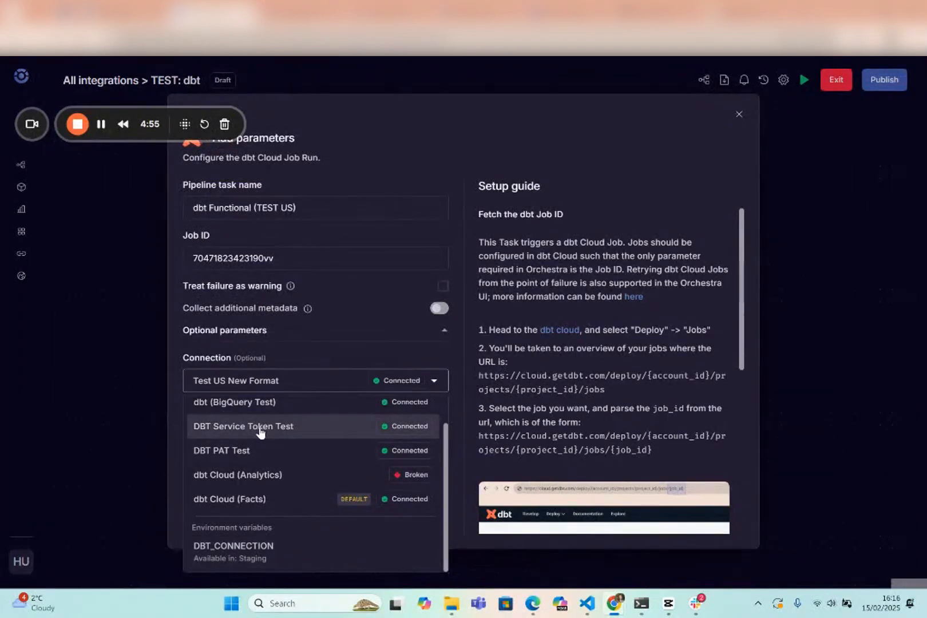
{"action": "left_click", "coordinate": [270, 550]}
{"action": "left_click", "coordinate": [433, 486]}
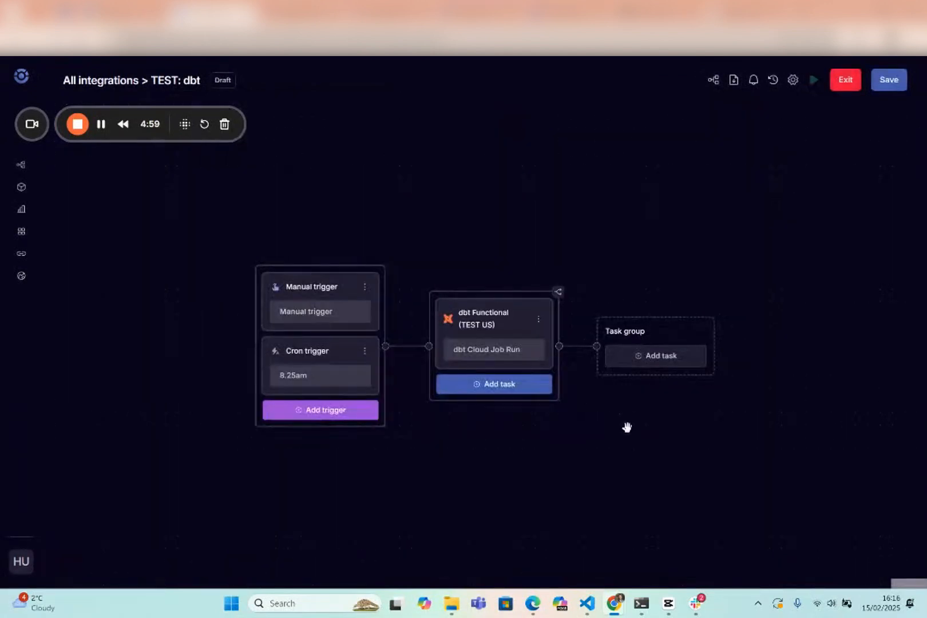
Open the save dialog for the pipeline and compare the current and updated connection lines in the diff.
{"action": "left_click", "coordinate": [890, 82]}
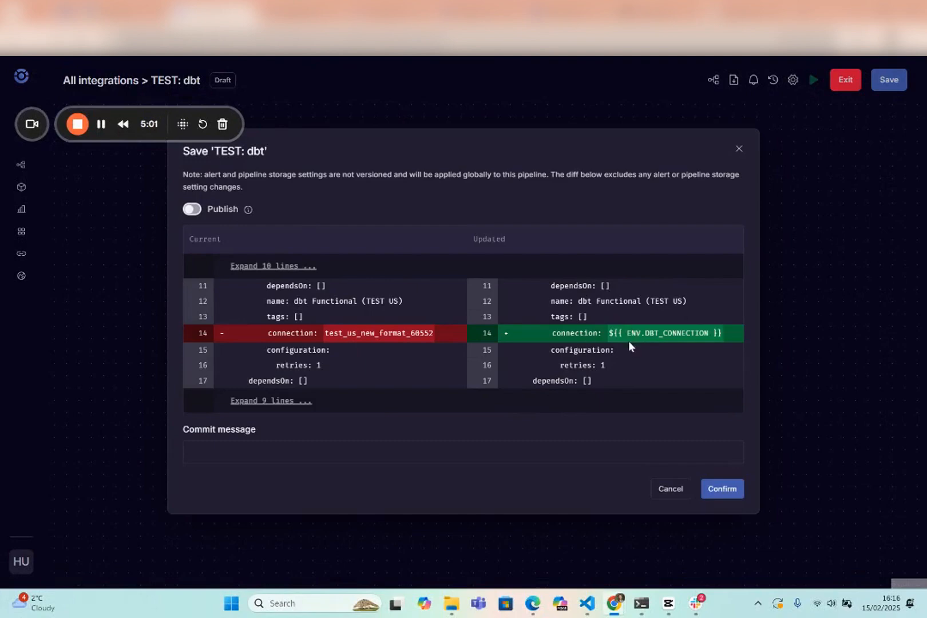
{"action": "double_click", "coordinate": [362, 332]}
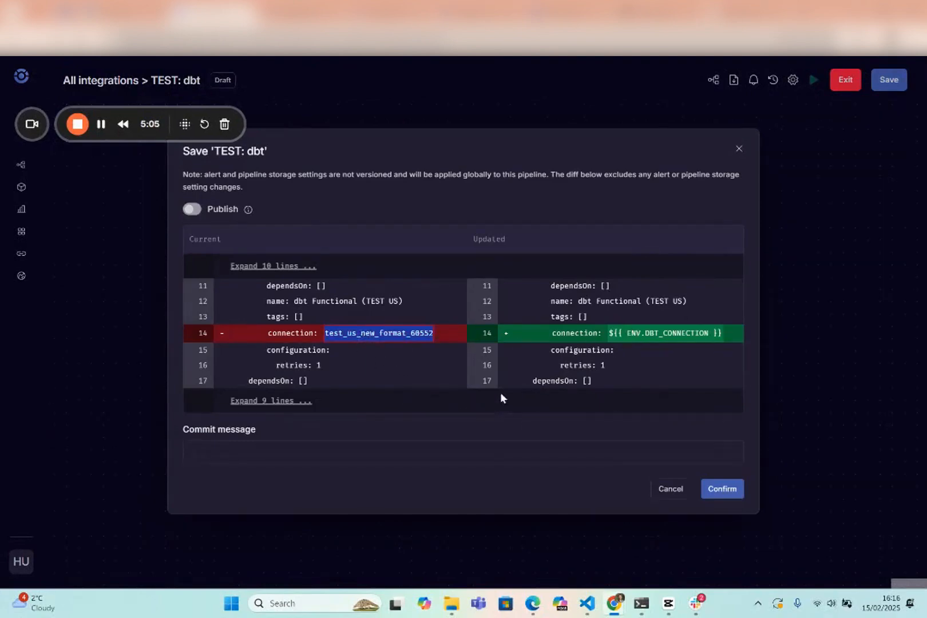
{"action": "left_click_drag", "start_coordinate": [608, 333], "coordinate": [738, 334]}
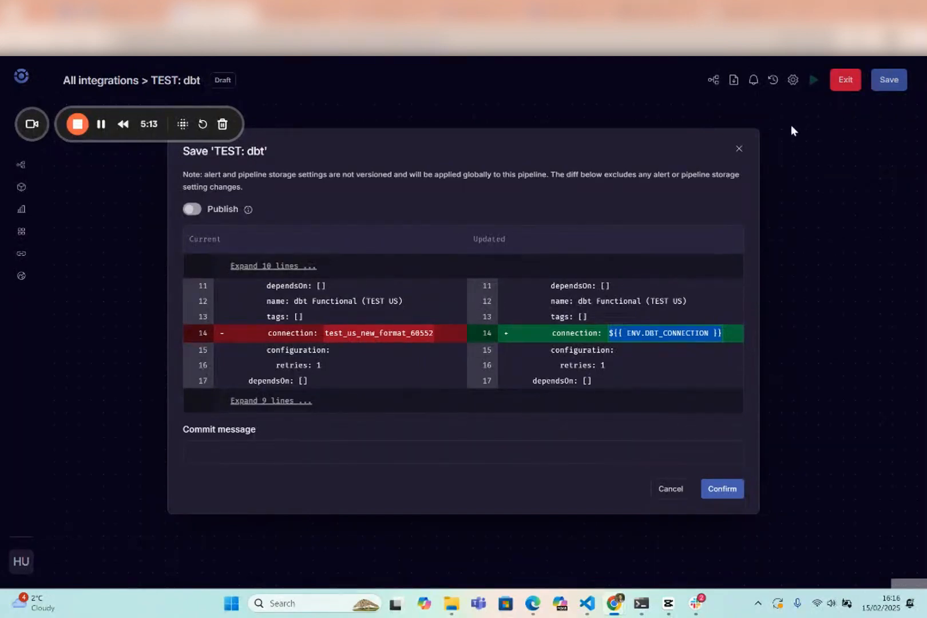
Close the save dialog and exit the pipeline editor, discarding the unsaved changes.
{"action": "left_click", "coordinate": [739, 147]}
{"action": "left_click", "coordinate": [838, 85]}
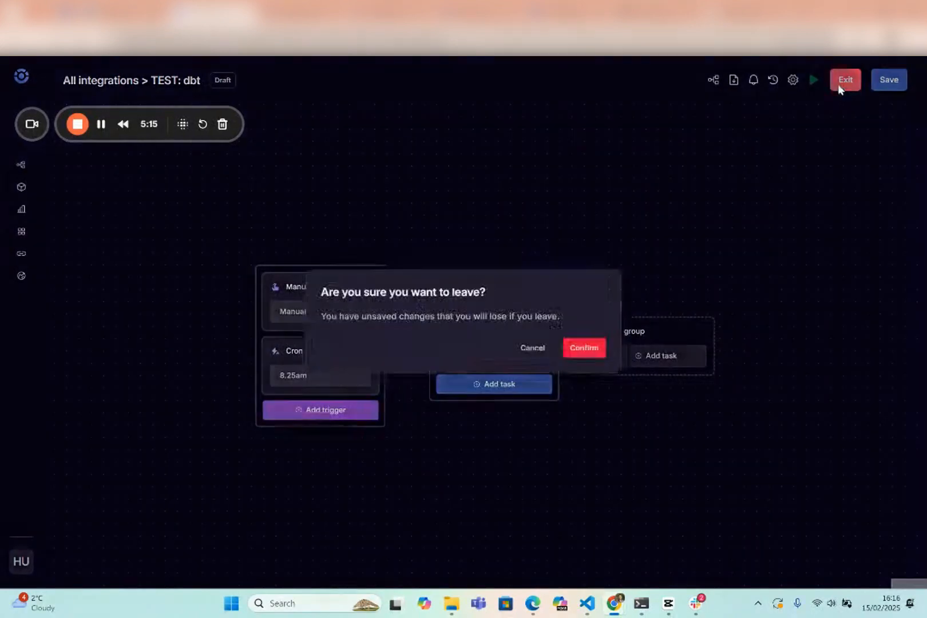
{"action": "left_click", "coordinate": [586, 345]}
Open the Production environment to view its variables.
{"action": "left_click_drag", "start_coordinate": [29, 120], "coordinate": [29, 411]}
{"action": "left_click", "coordinate": [46, 277]}
{"action": "left_click", "coordinate": [330, 167]}
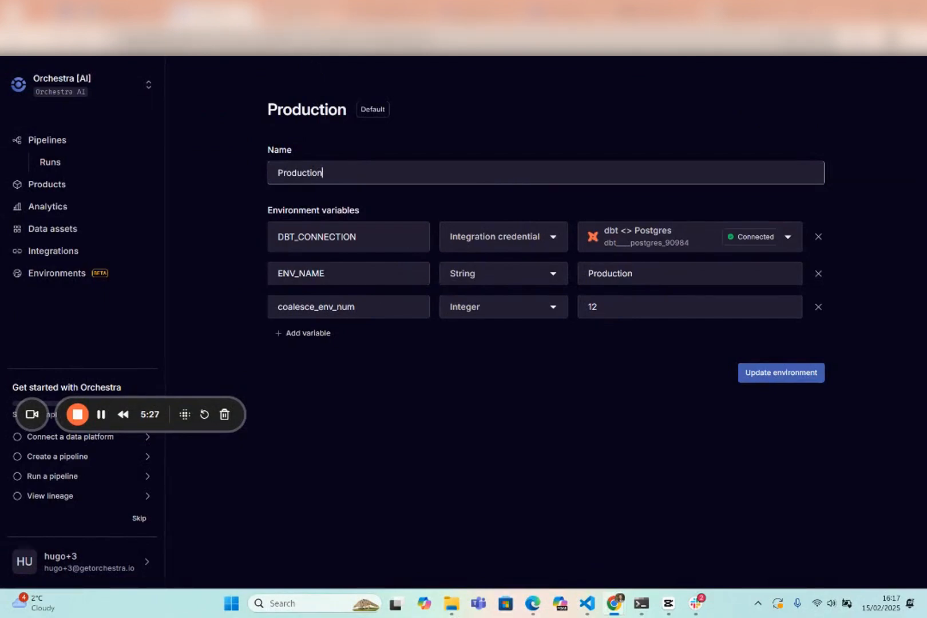
Compare the Orchestra and Airflow setups for Finance and Marketing in the architecture diagram and return to the Production environment.
{"action": "left_click", "coordinate": [313, 14]}
{"action": "left_click_drag", "start_coordinate": [422, 364], "coordinate": [437, 360]}
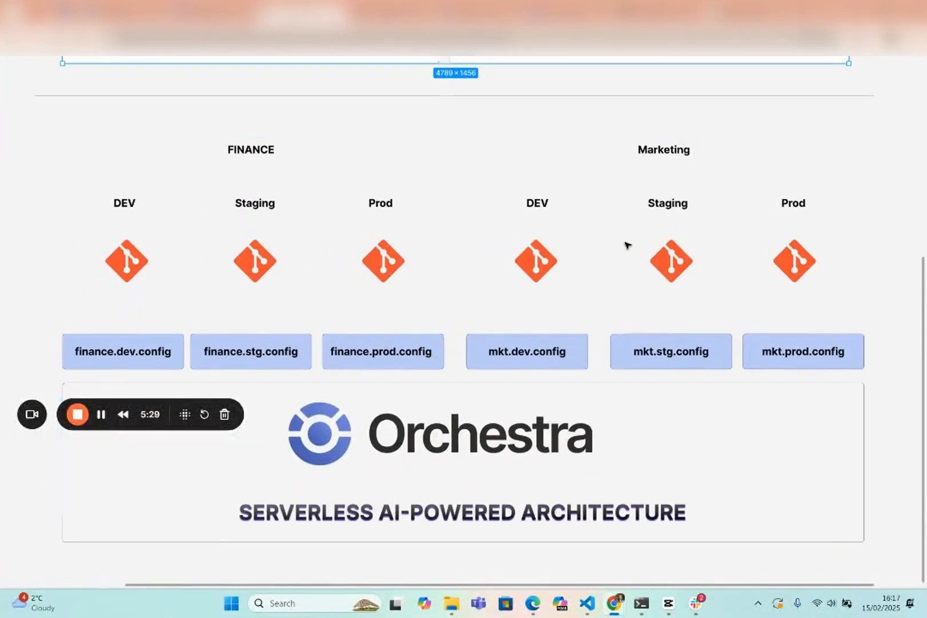
{"action": "left_click_drag", "start_coordinate": [586, 436], "coordinate": [602, 382]}
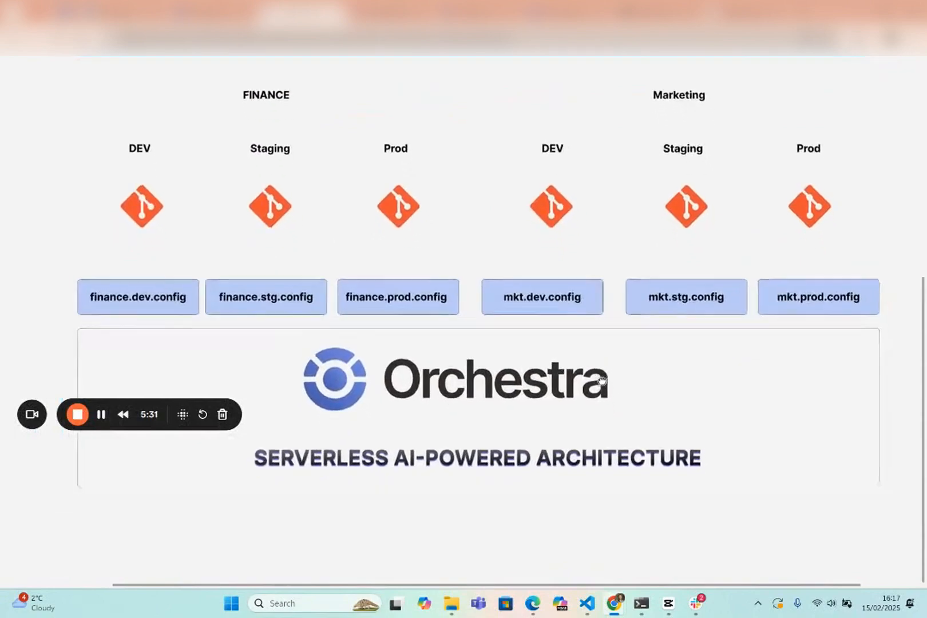
{"action": "scroll", "coordinate": [424, 387], "scroll_direction": "up", "scroll_amount": 6}
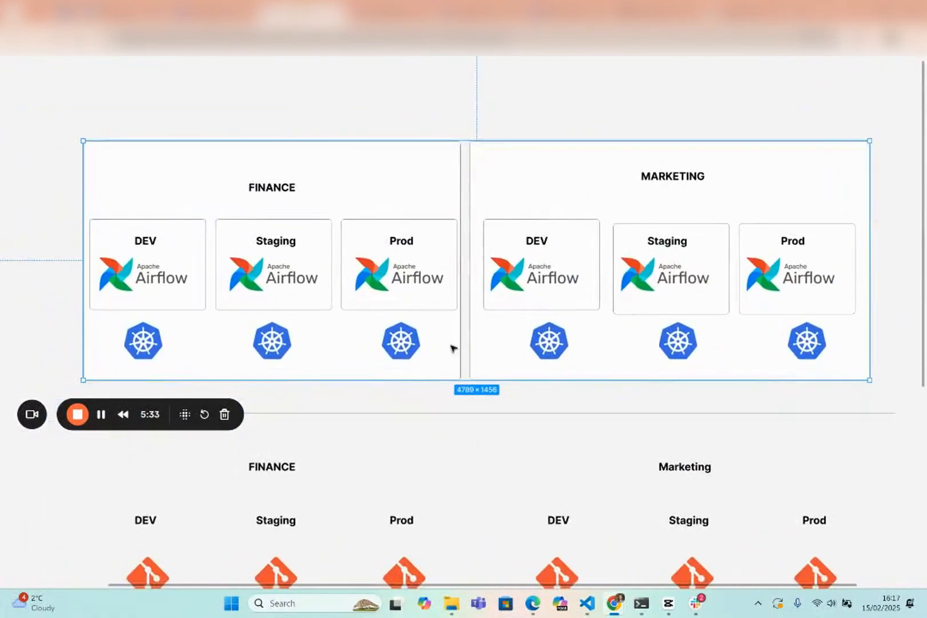
{"action": "left_click_drag", "start_coordinate": [430, 450], "coordinate": [429, 436]}
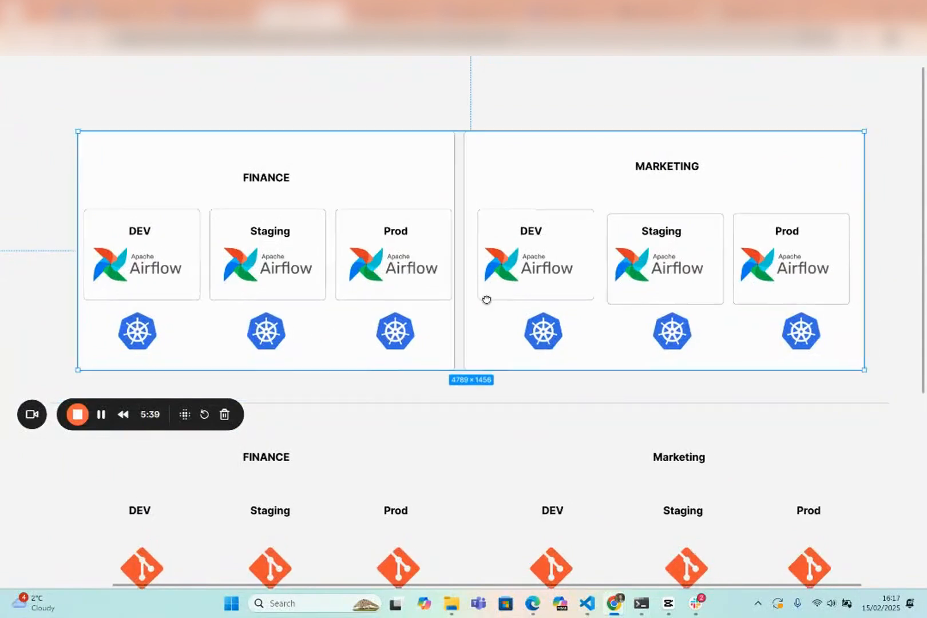
{"action": "left_click_drag", "start_coordinate": [486, 297], "coordinate": [489, 273]}
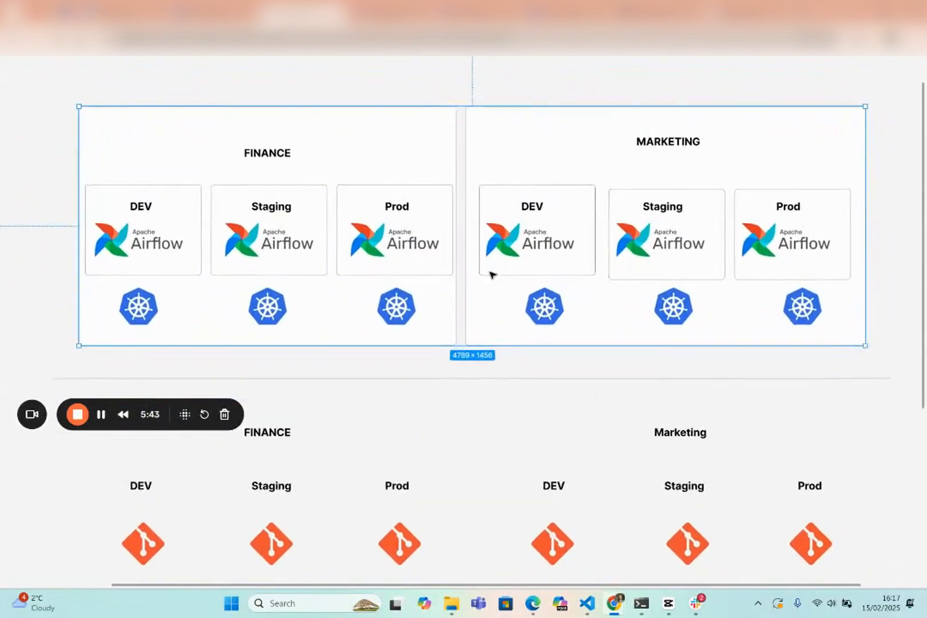
{"action": "left_click", "coordinate": [230, 14]}
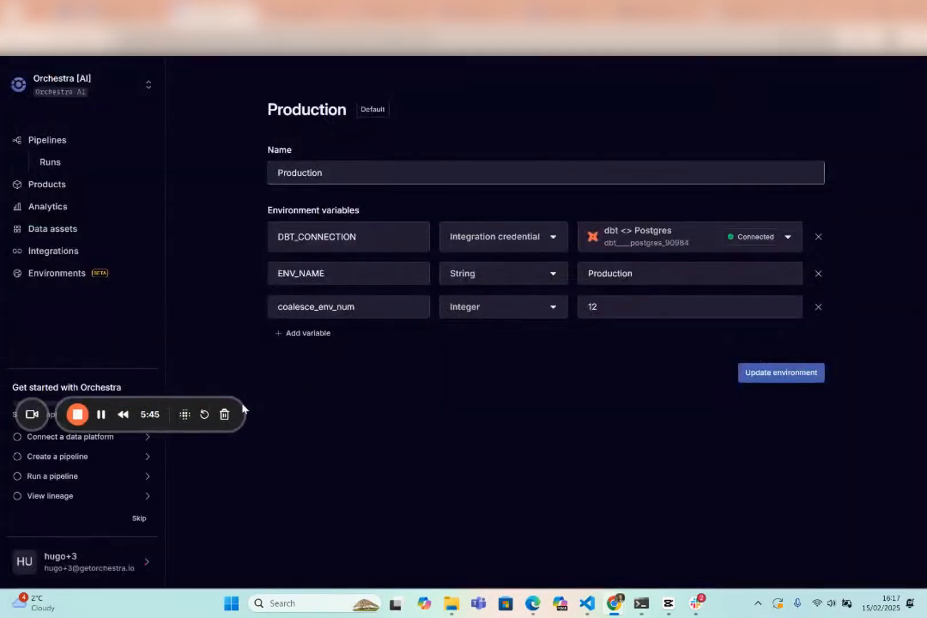
{"action": "left_click", "coordinate": [77, 413]}
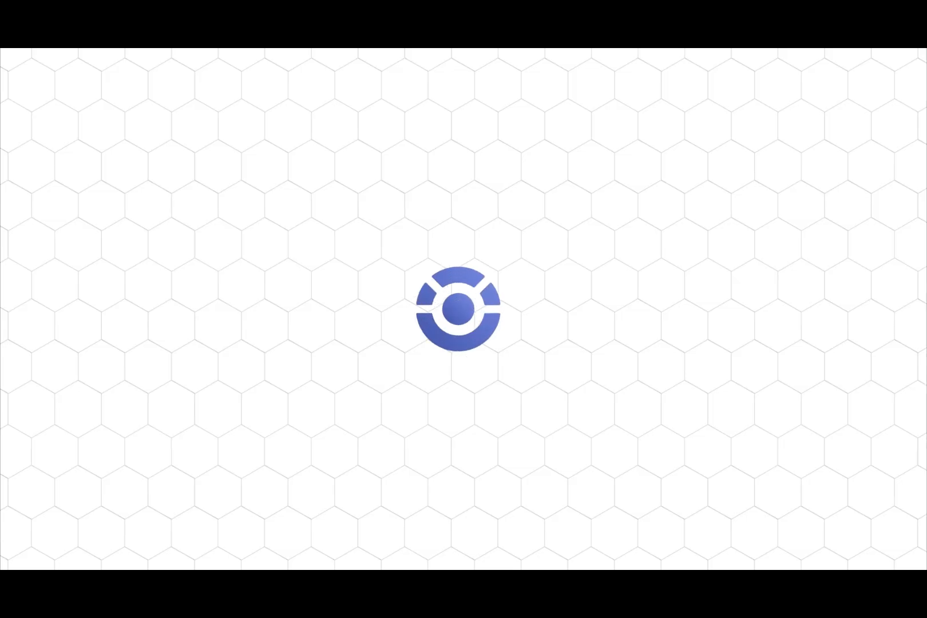